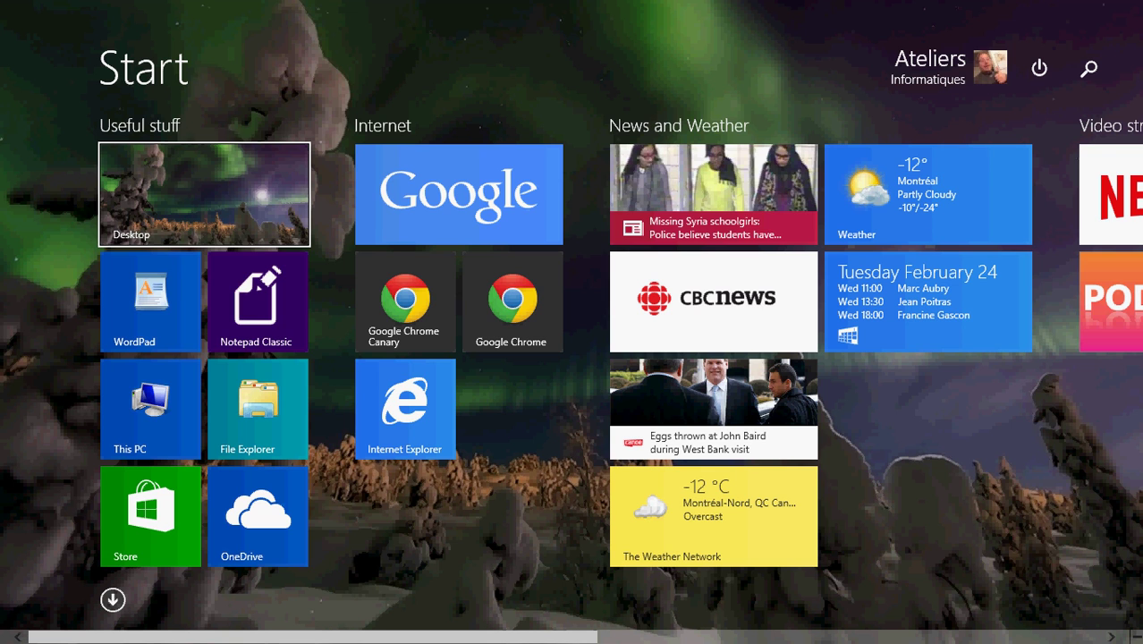
Search 'ram' from the Search charm to open PC info showing 8,00 GB installed RAM
mouse_move(1137, 635)
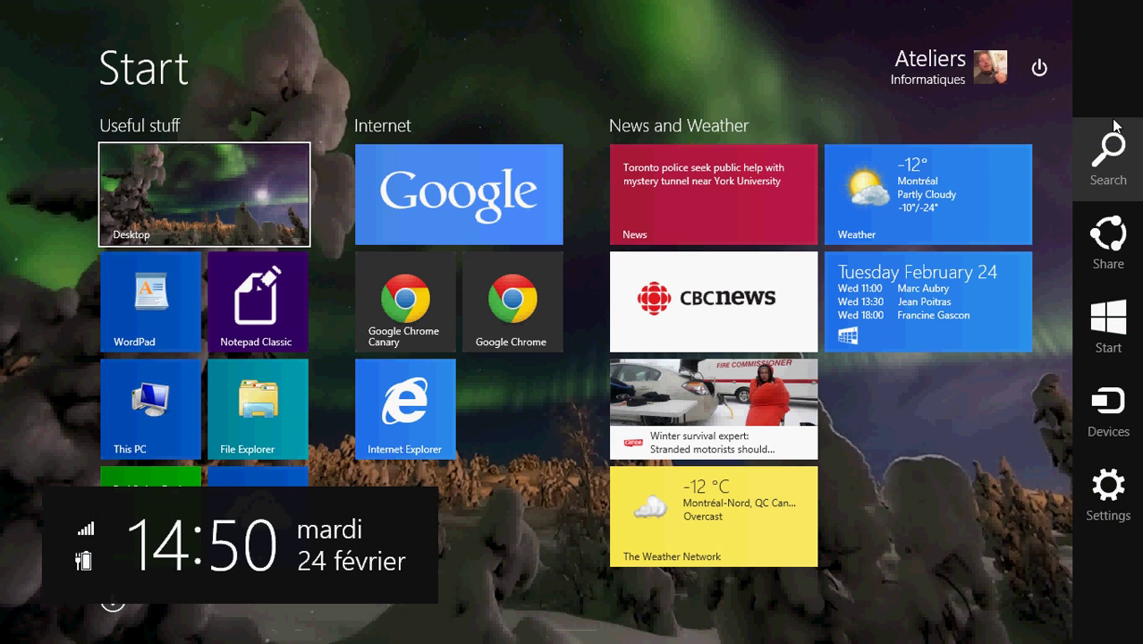
left_click(1107, 161)
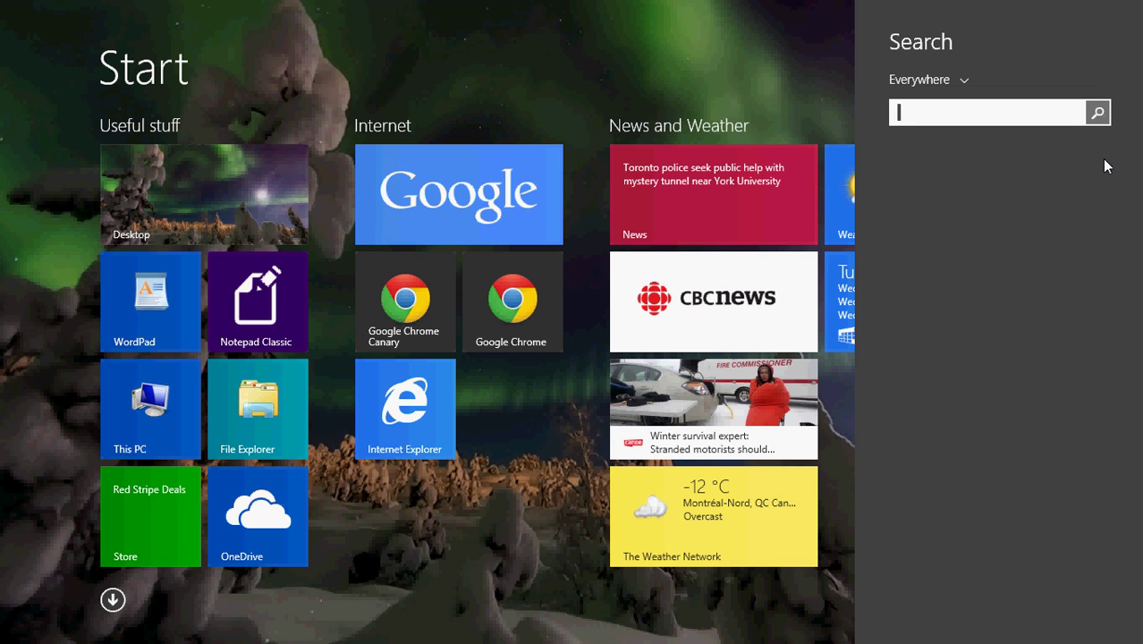
type("ram")
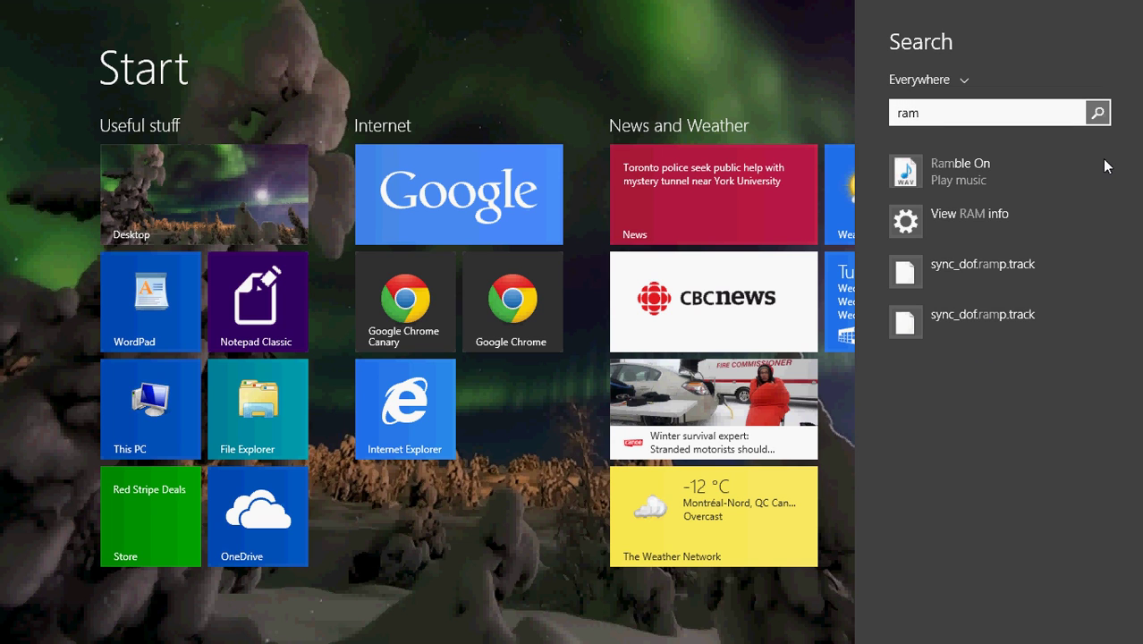
left_click(966, 234)
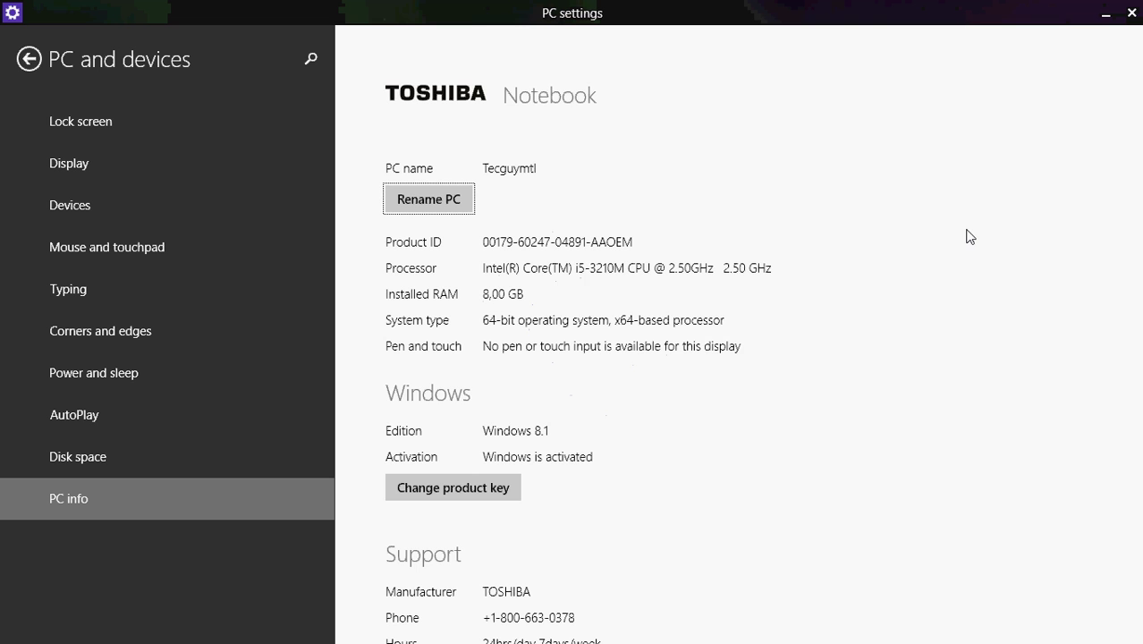
scroll(807, 321, "down", 1)
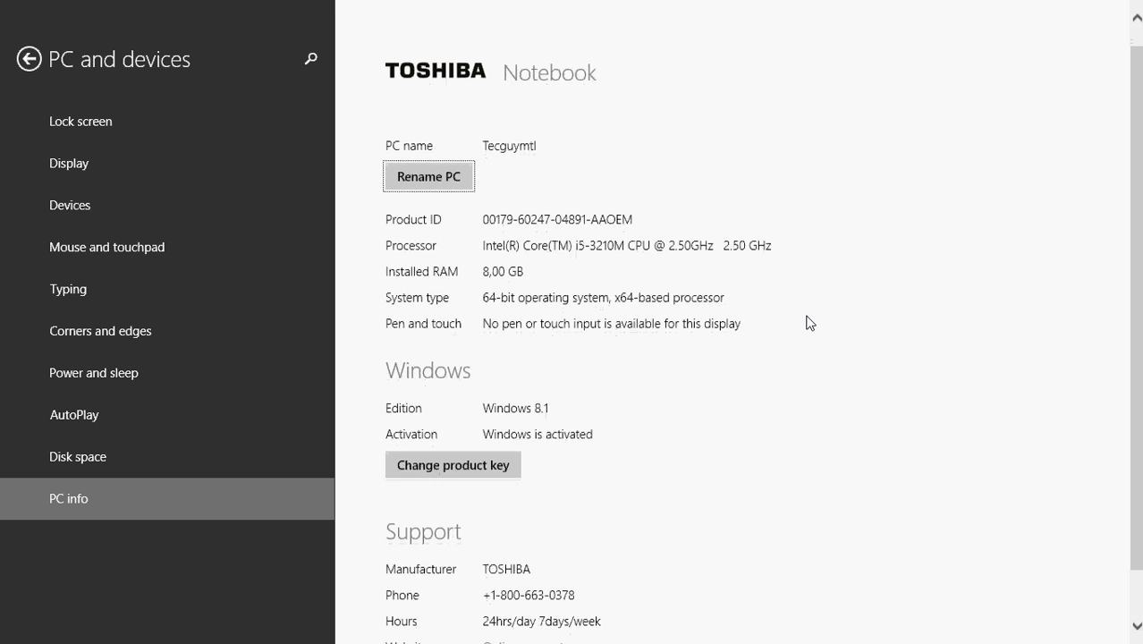
scroll(810, 322, "down", 1)
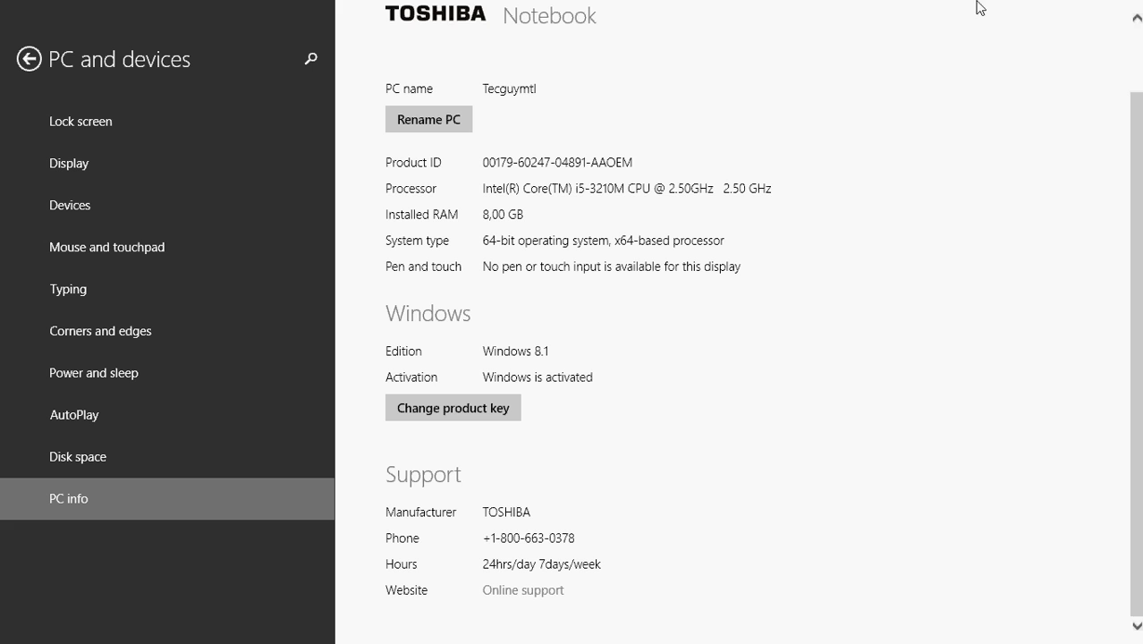
Close PC settings and open Programs and Features from the Start button's Win+X menu
mouse_move(978, 5)
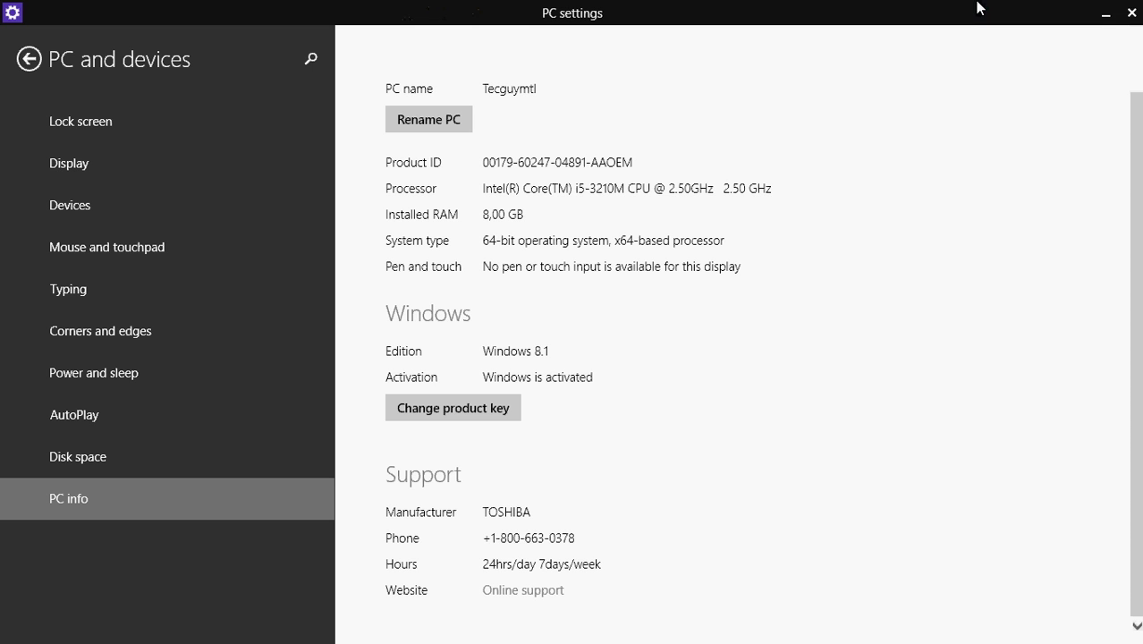
left_click(1133, 13)
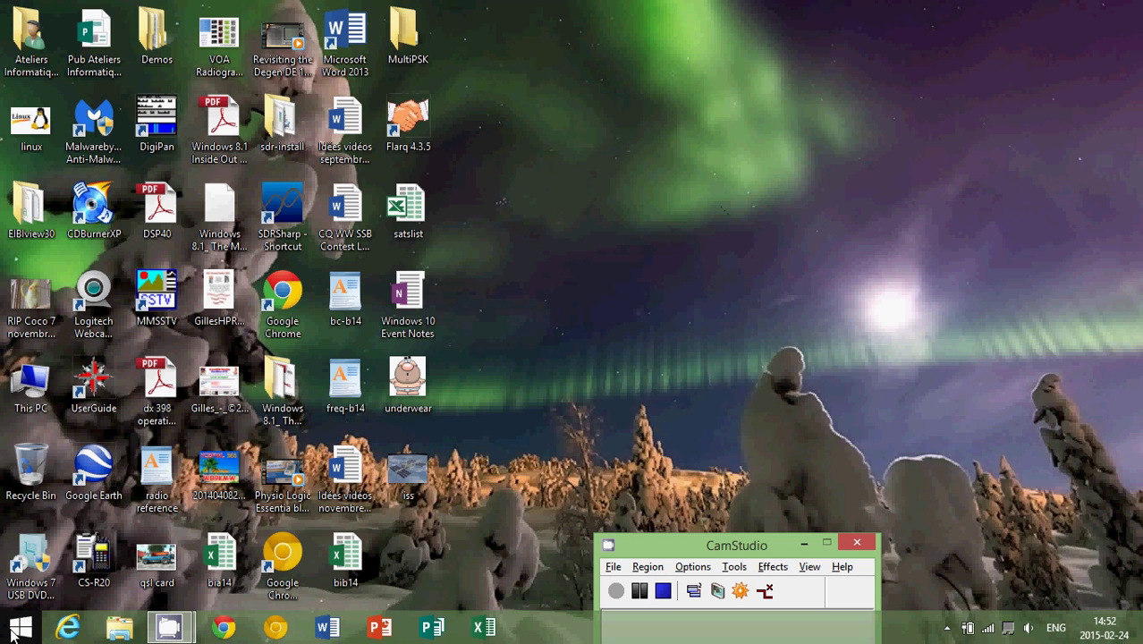
right_click(13, 635)
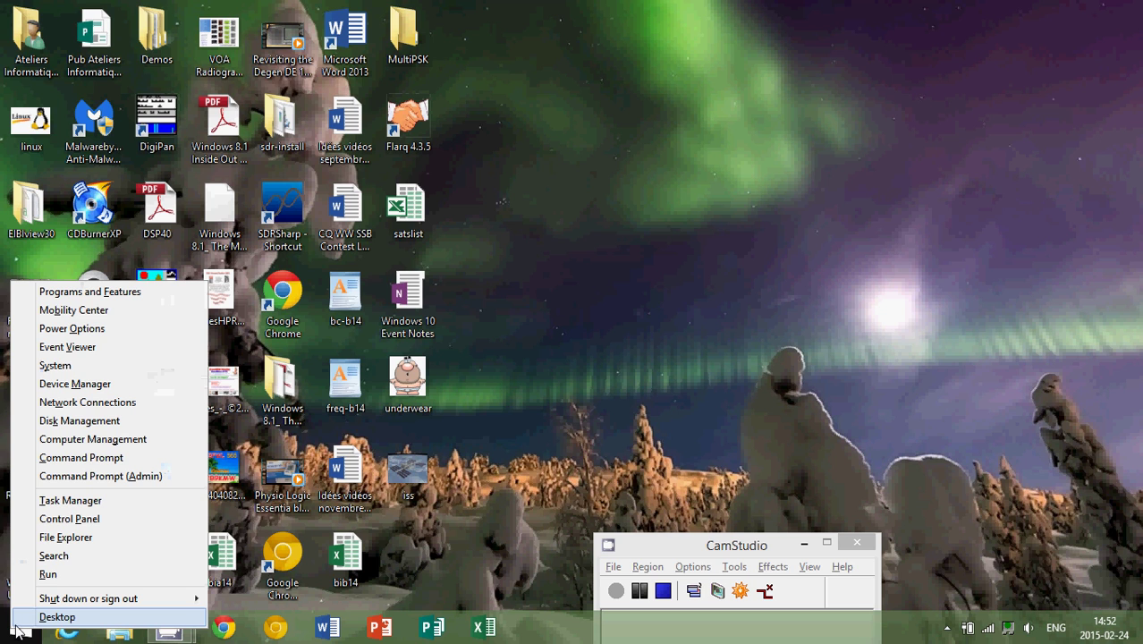
left_click(123, 292)
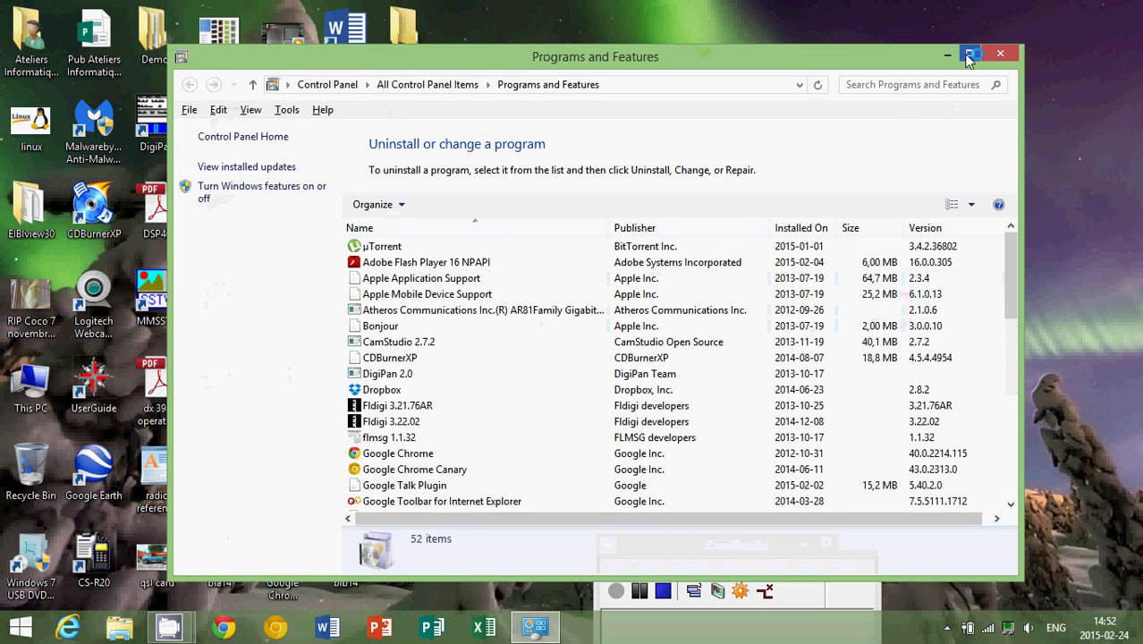
Maximize Programs and Features and scroll down through the installed-program list
left_click(970, 53)
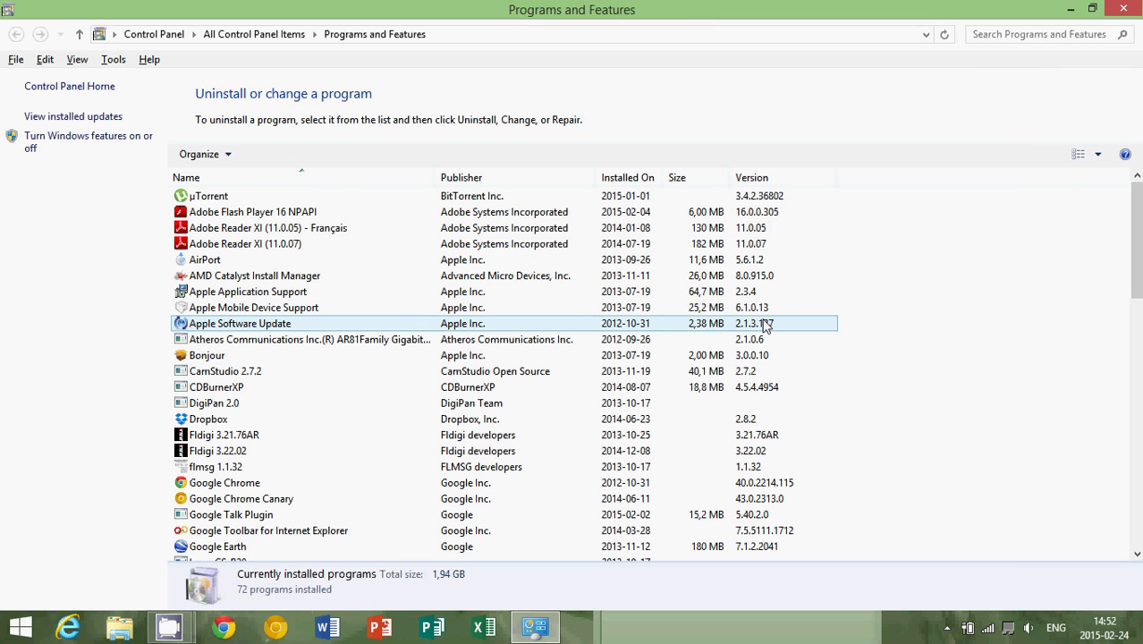
scroll(765, 326, "down", 3)
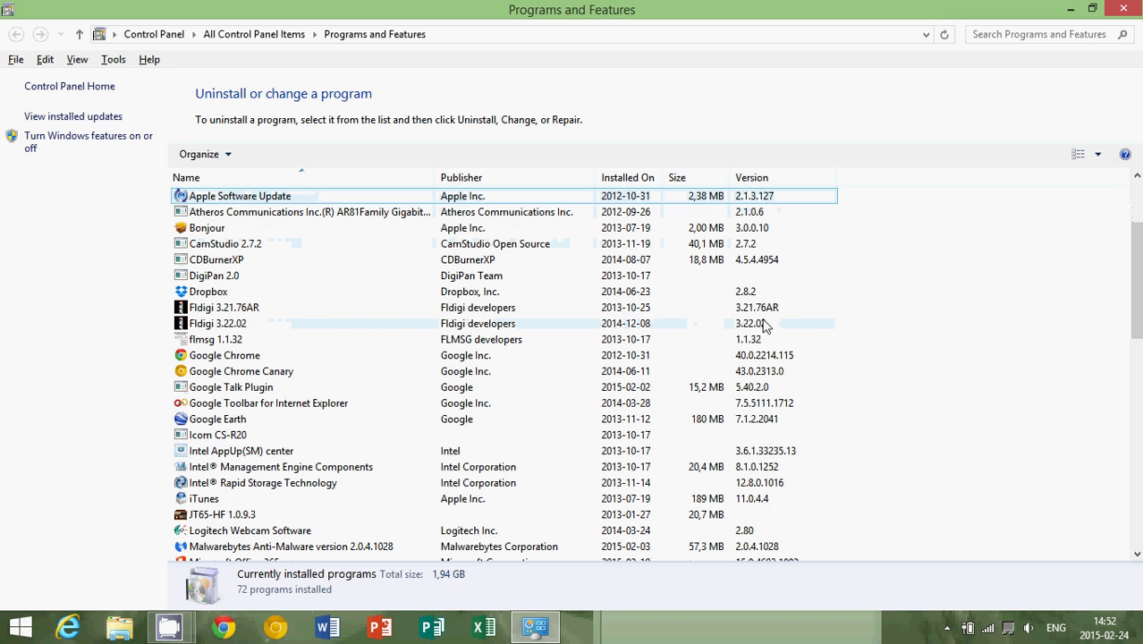
scroll(765, 326, "down", 3)
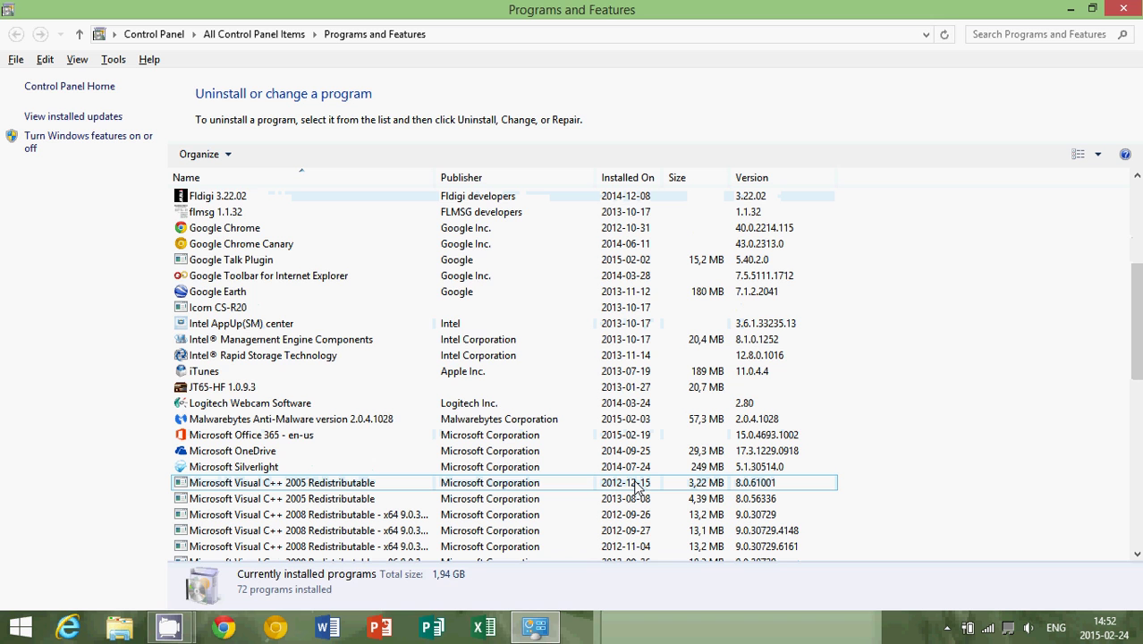
scroll(638, 488, "down", 12)
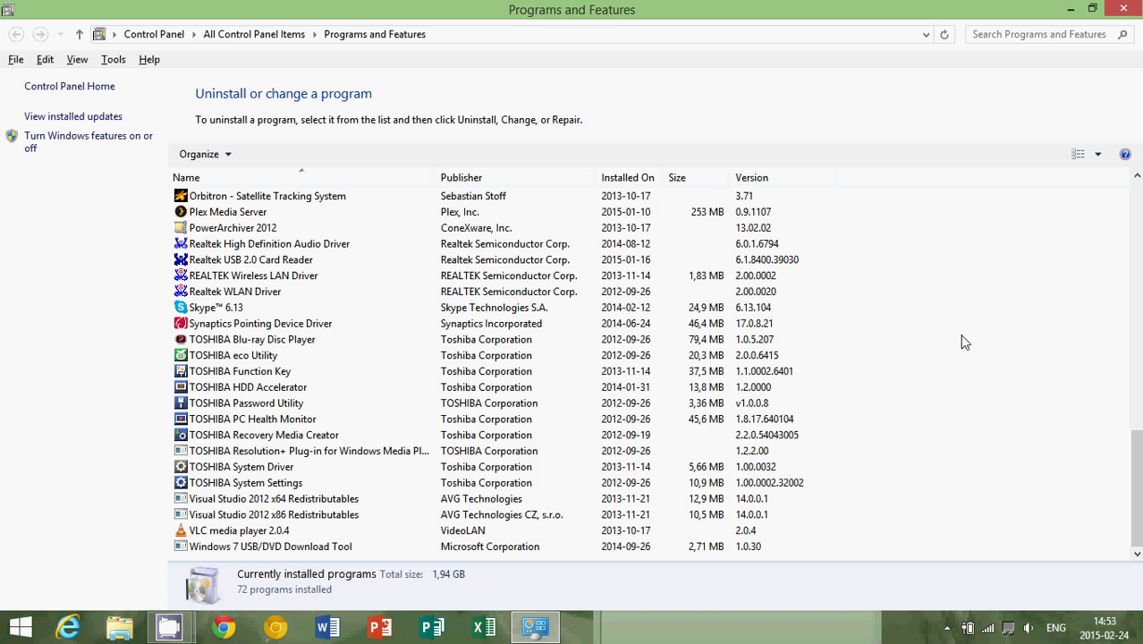
Look at the REALTEK Wireless LAN and USB 2.0 Card Reader entries, then deselect and scroll to the top
left_click(182, 277)
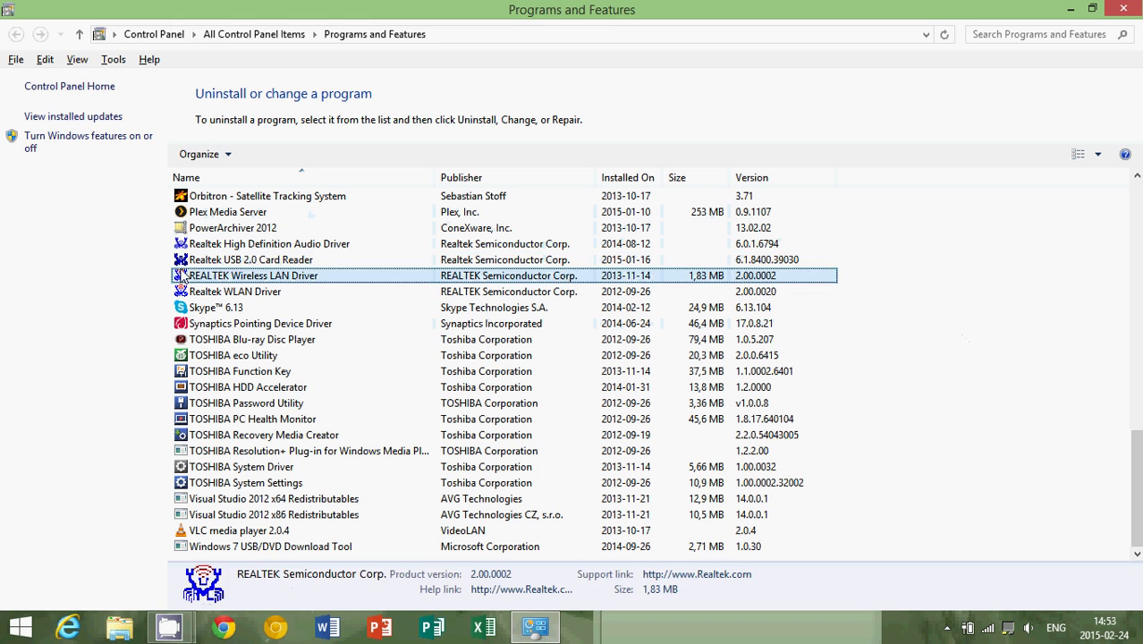
left_click(420, 261)
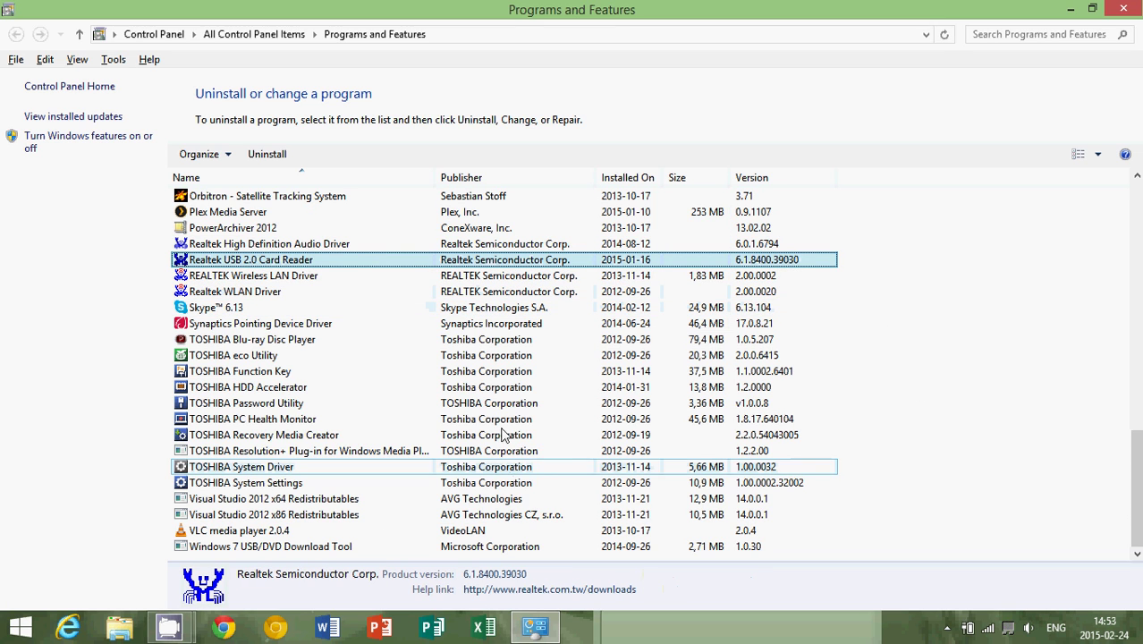
left_click(1074, 409)
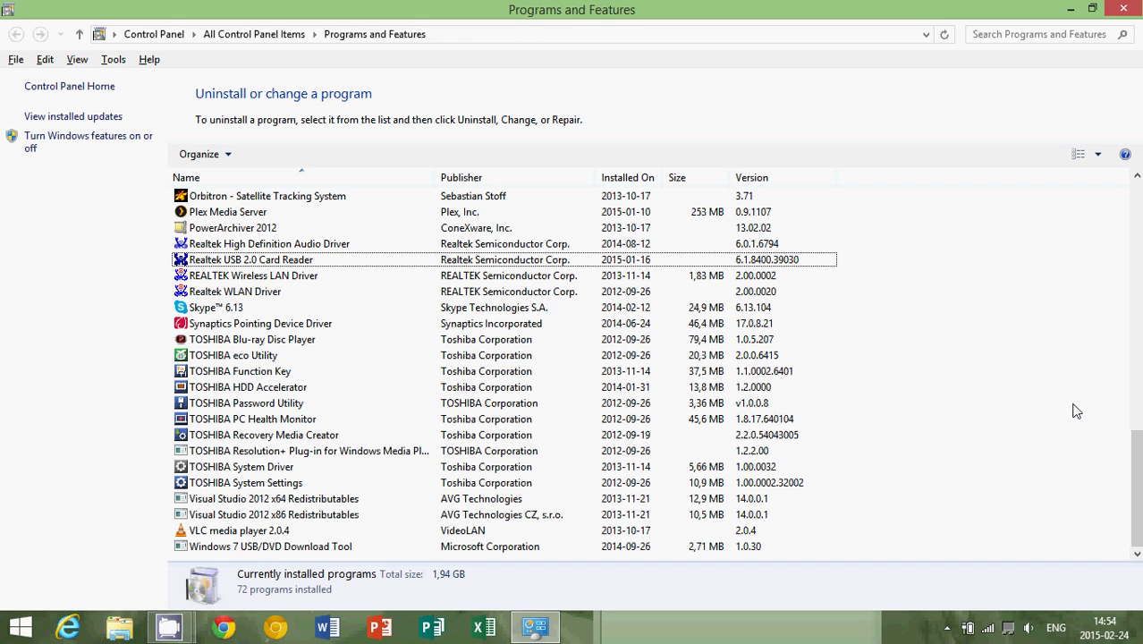
left_click(1137, 241)
scroll(1137, 242, "up", 6)
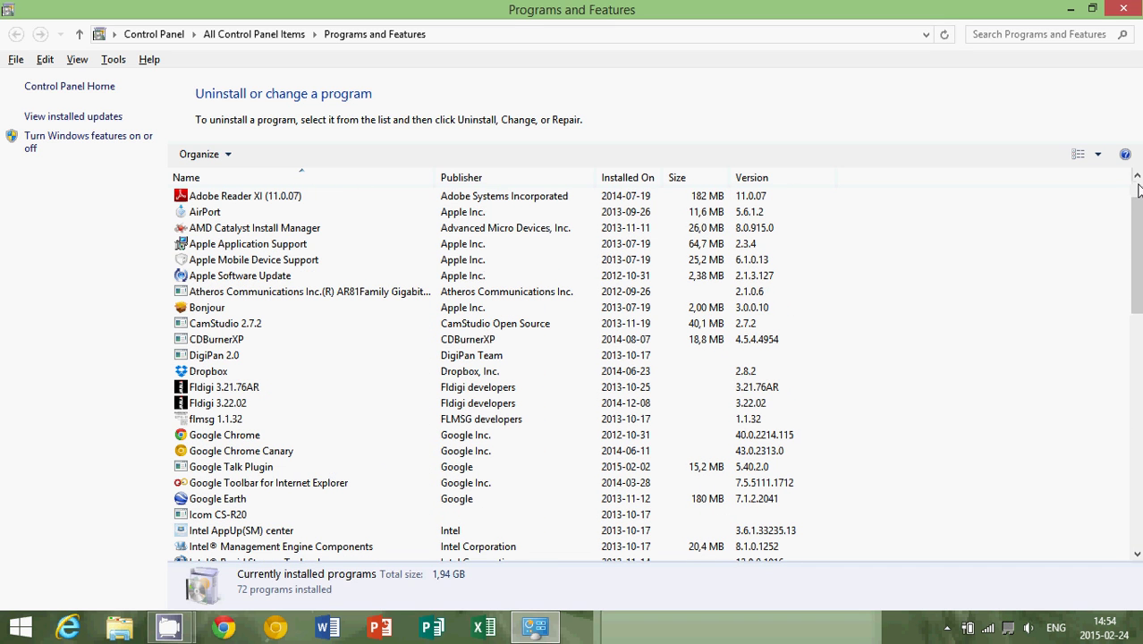
scroll(1139, 188, "up", 1)
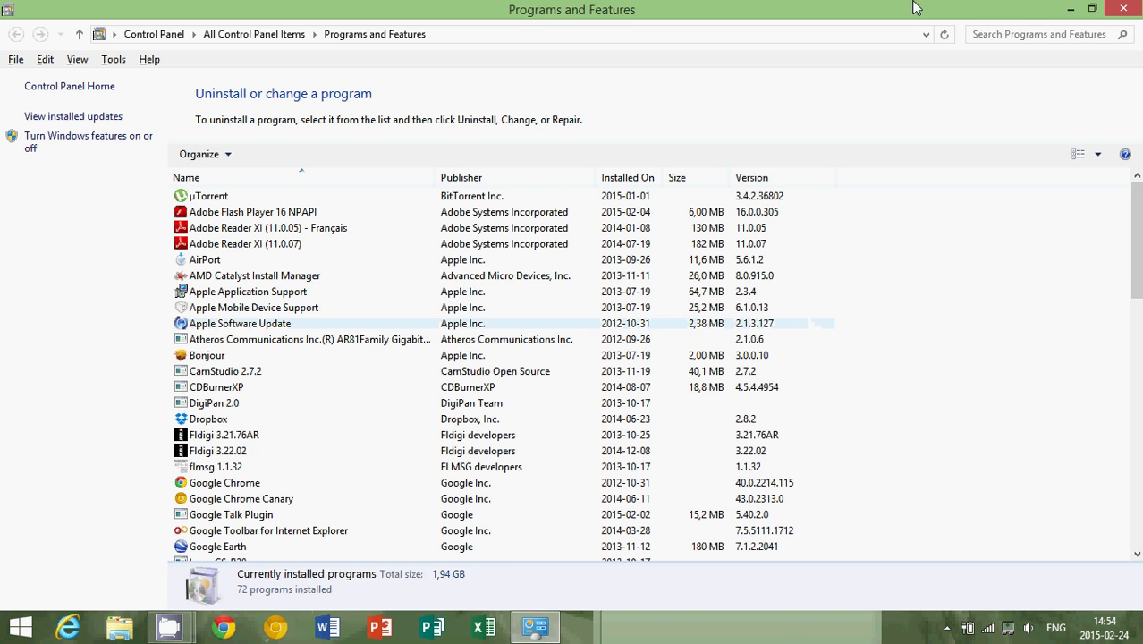
Close Programs and Features and check the taskbar context menu without choosing anything
left_click(1129, 9)
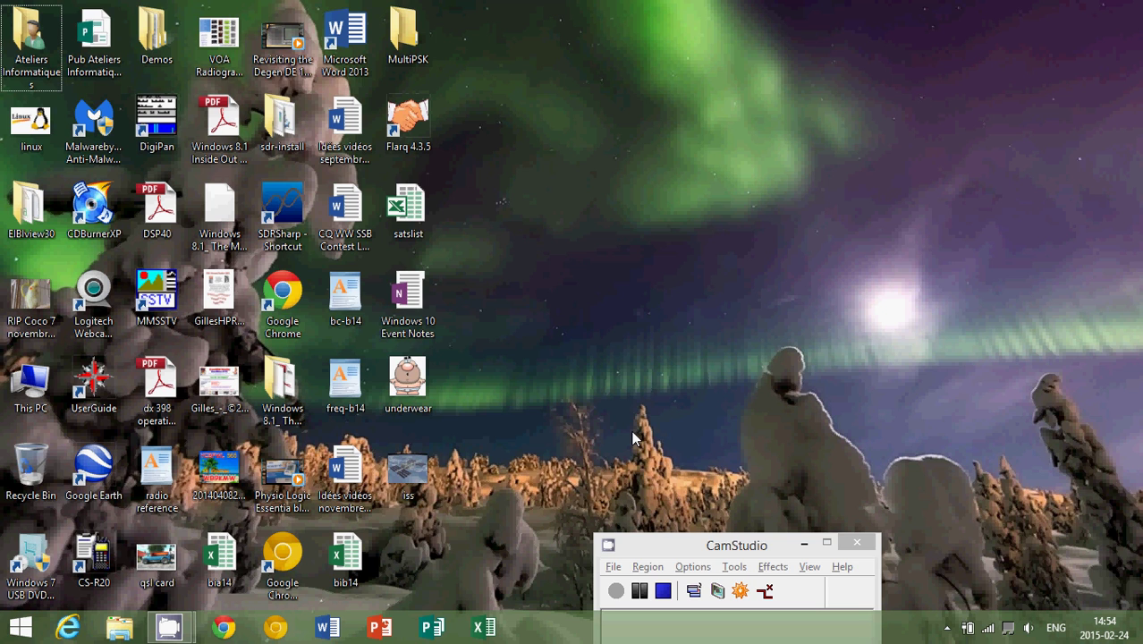
right_click(597, 634)
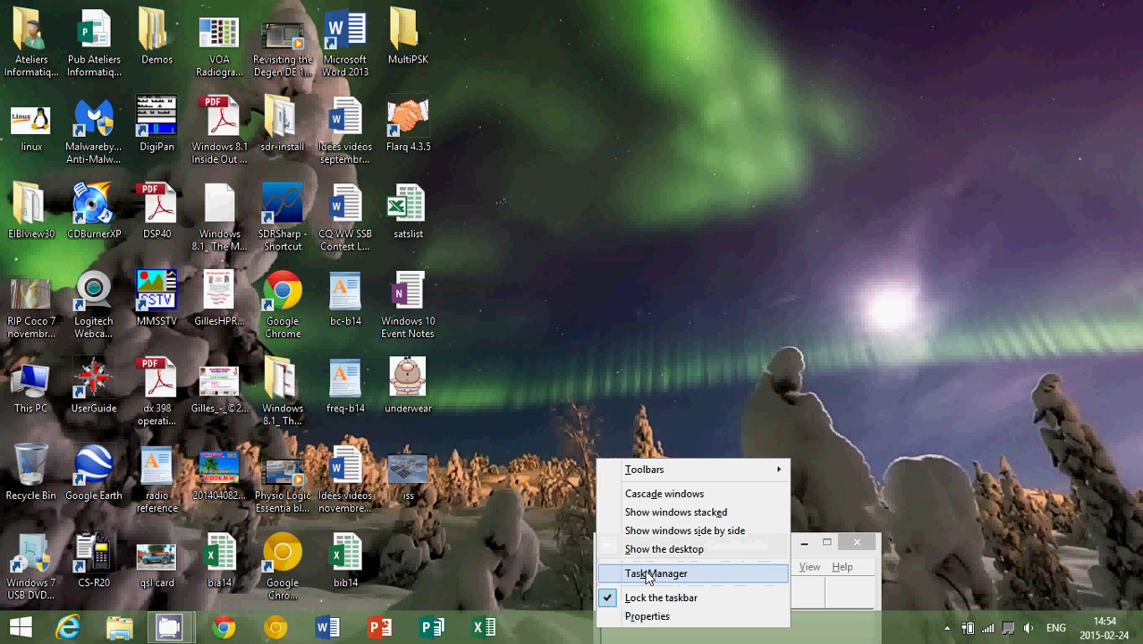
left_click(677, 328)
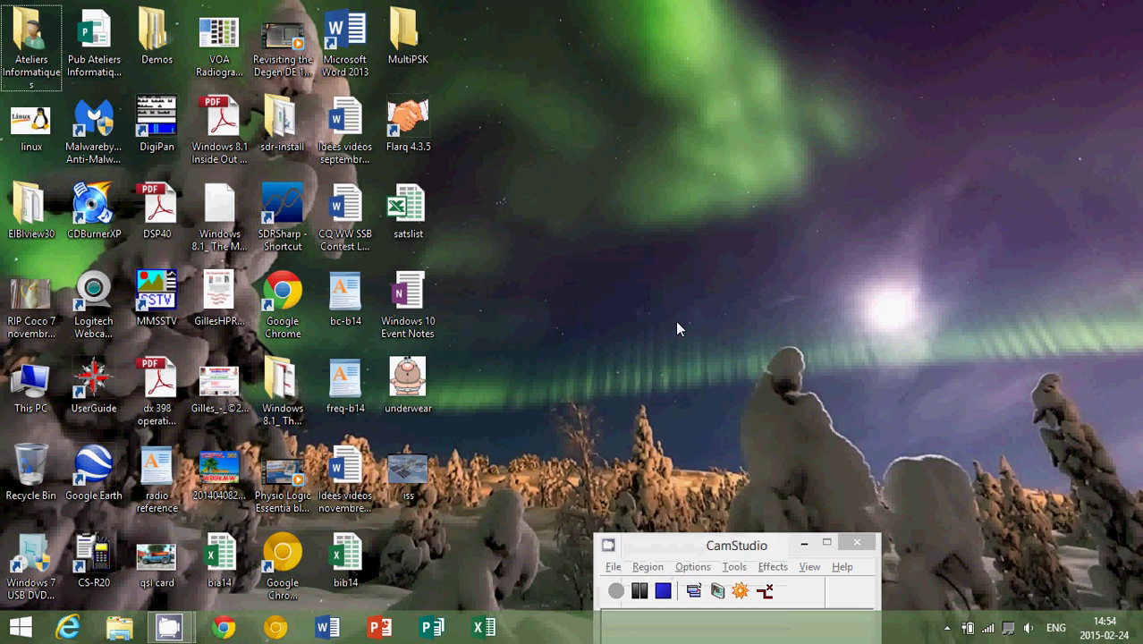
Search 'task ma' from the Search charm and launch Task Manager
mouse_move(1141, 3)
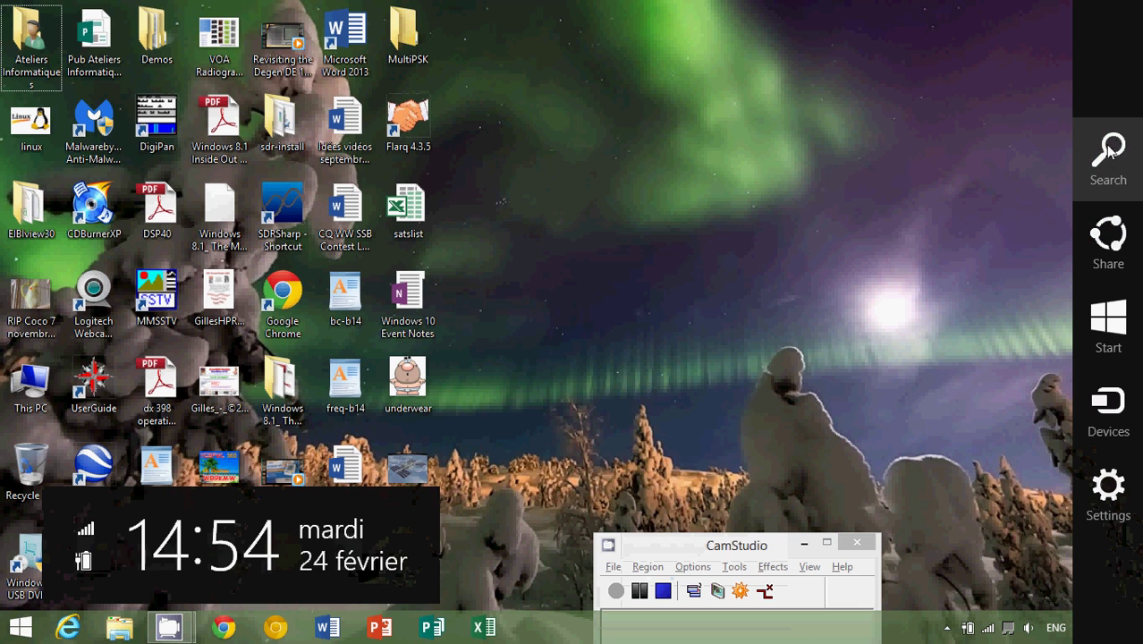
left_click(1109, 152)
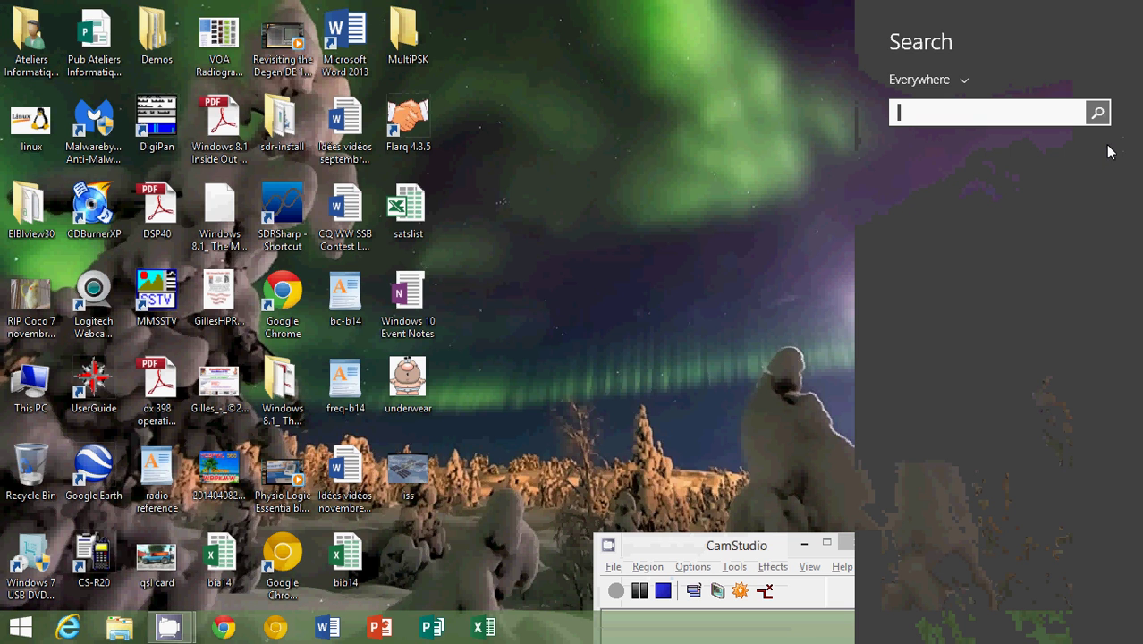
type("task manager")
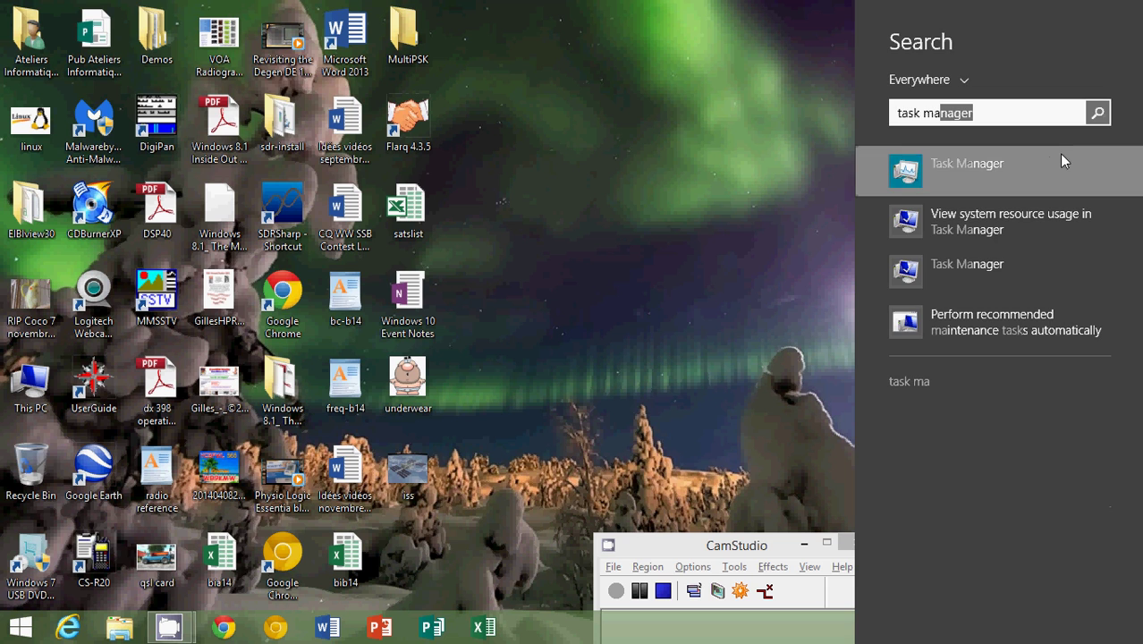
left_click(1045, 158)
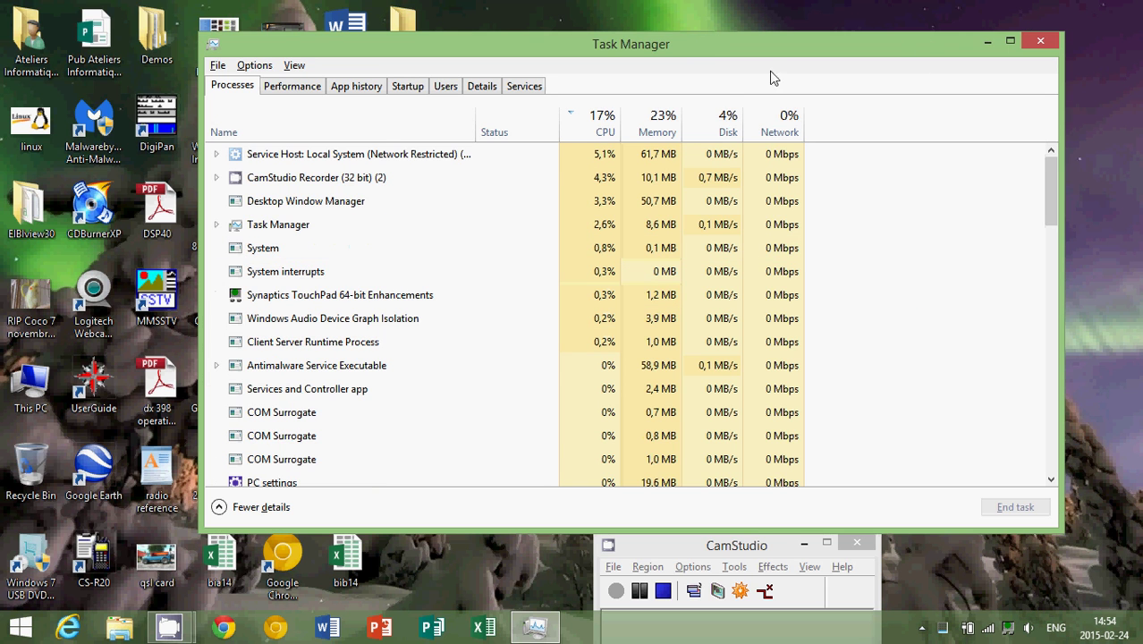
Maximize Task Manager and select GoogleToolbarNotifier and Google Installer on the Startup tab
left_click(1009, 42)
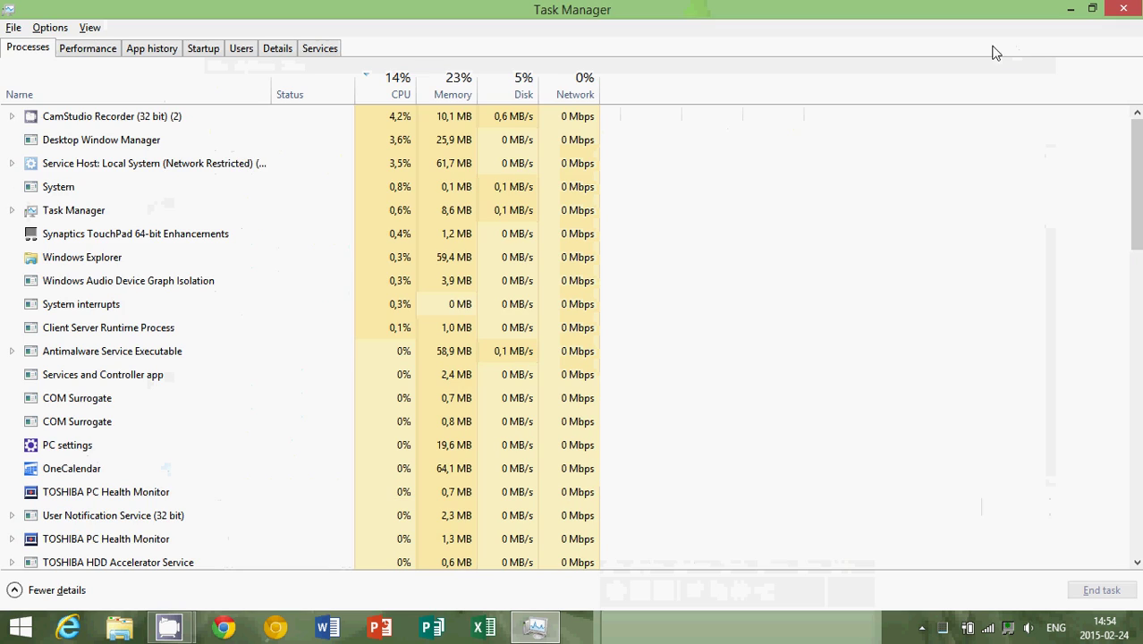
left_click(203, 50)
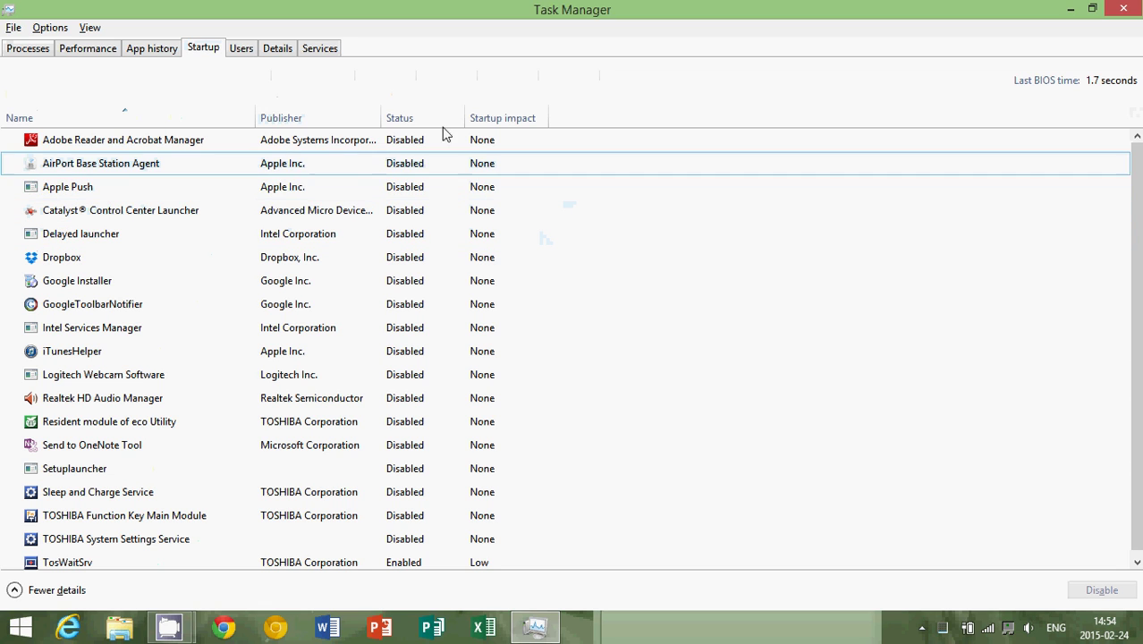
left_click(498, 302)
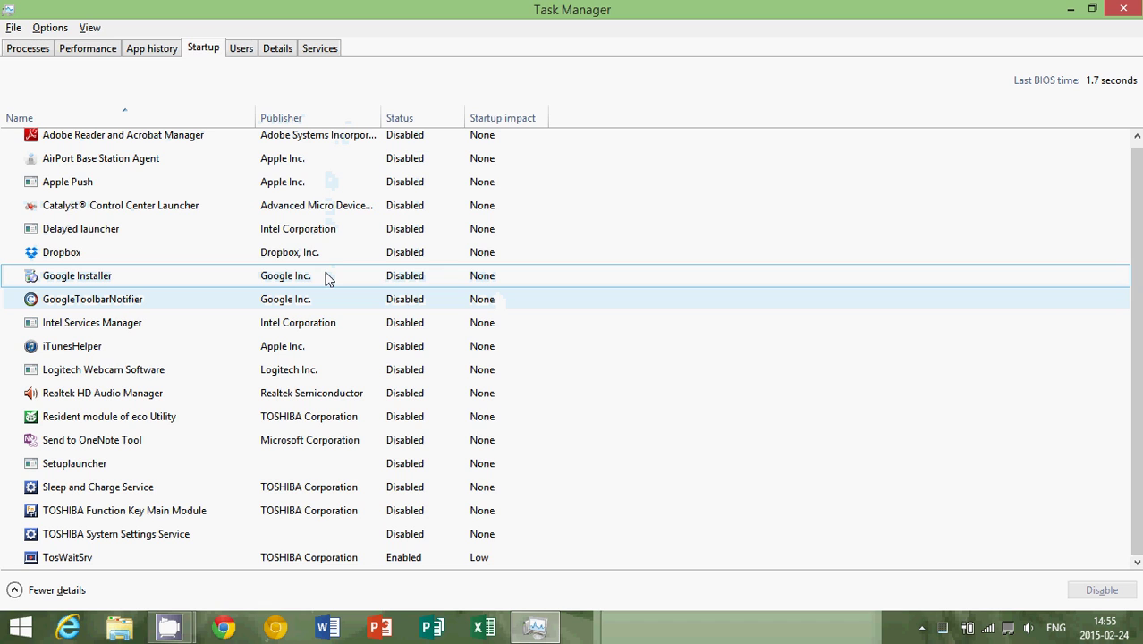
left_click(327, 279)
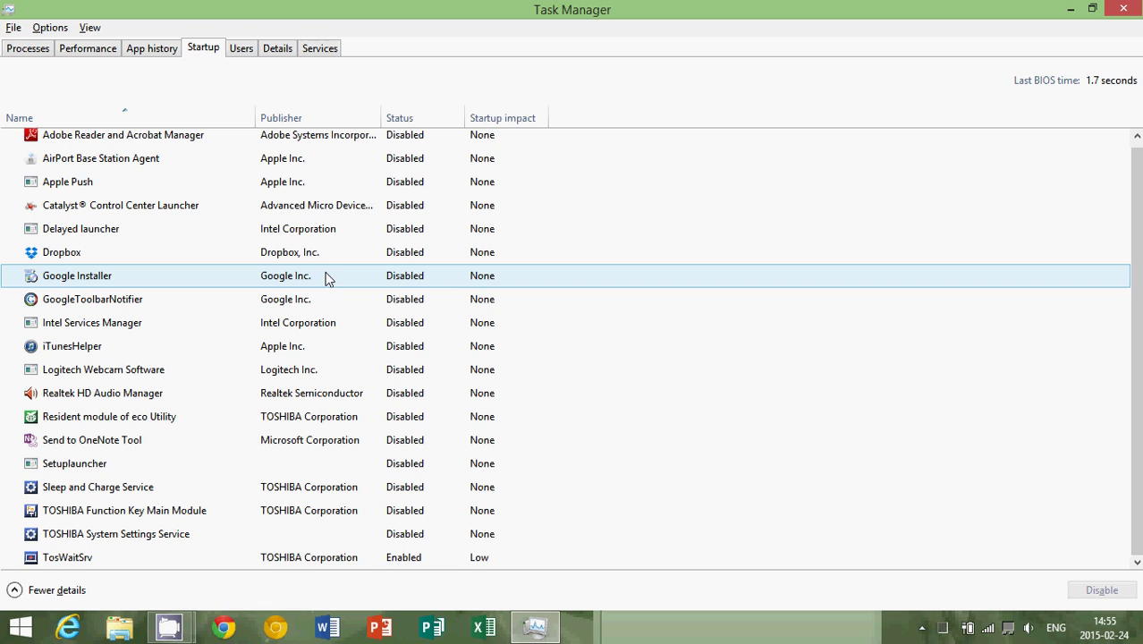
Review the options for Google Installer and GoogleToolbarNotifier, leaving both disabled
right_click(326, 278)
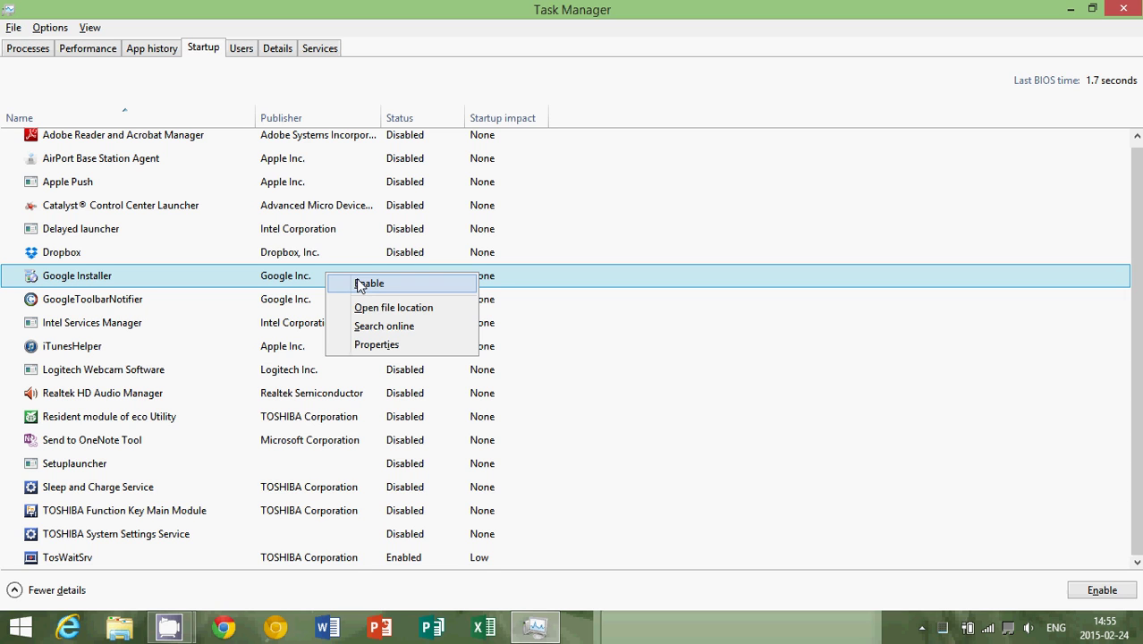
left_click(626, 376)
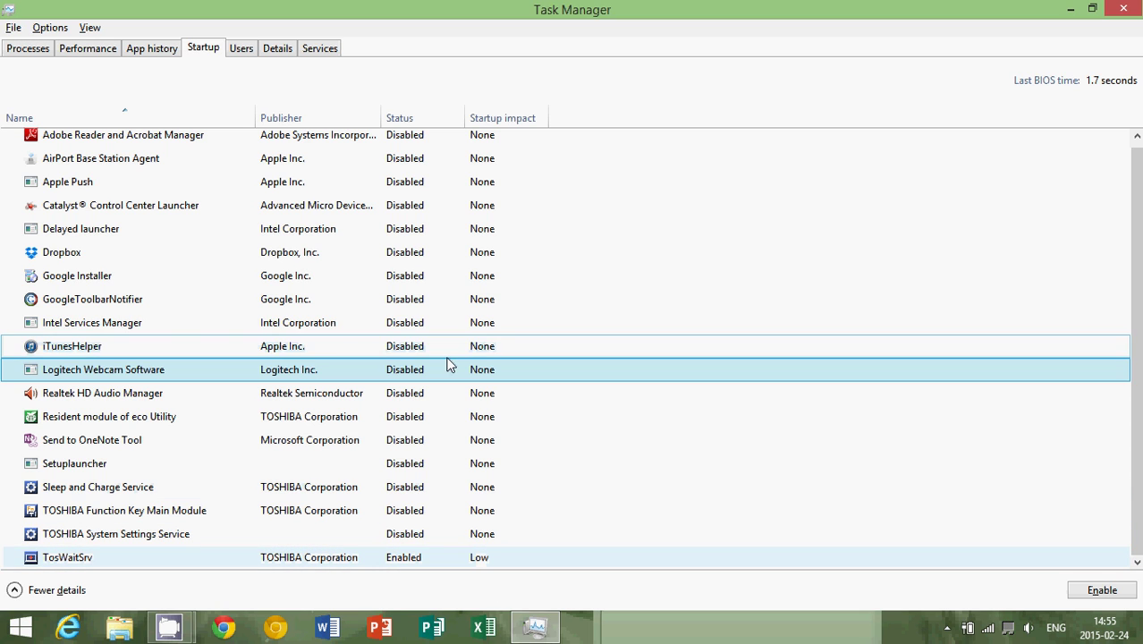
right_click(439, 299)
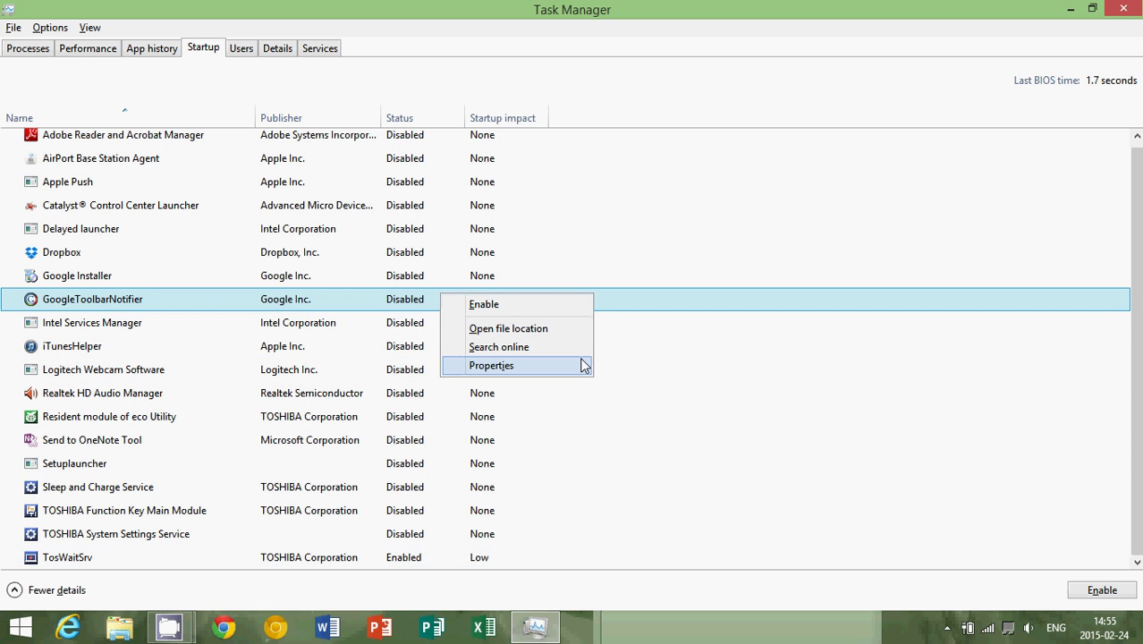
left_click(632, 188)
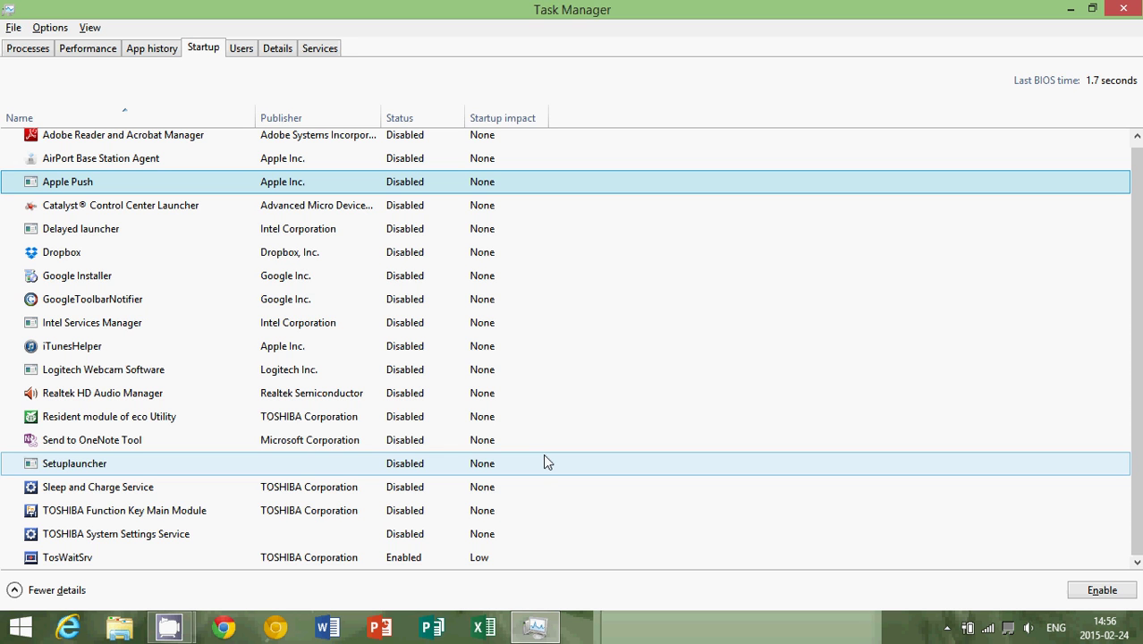
left_click(1125, 9)
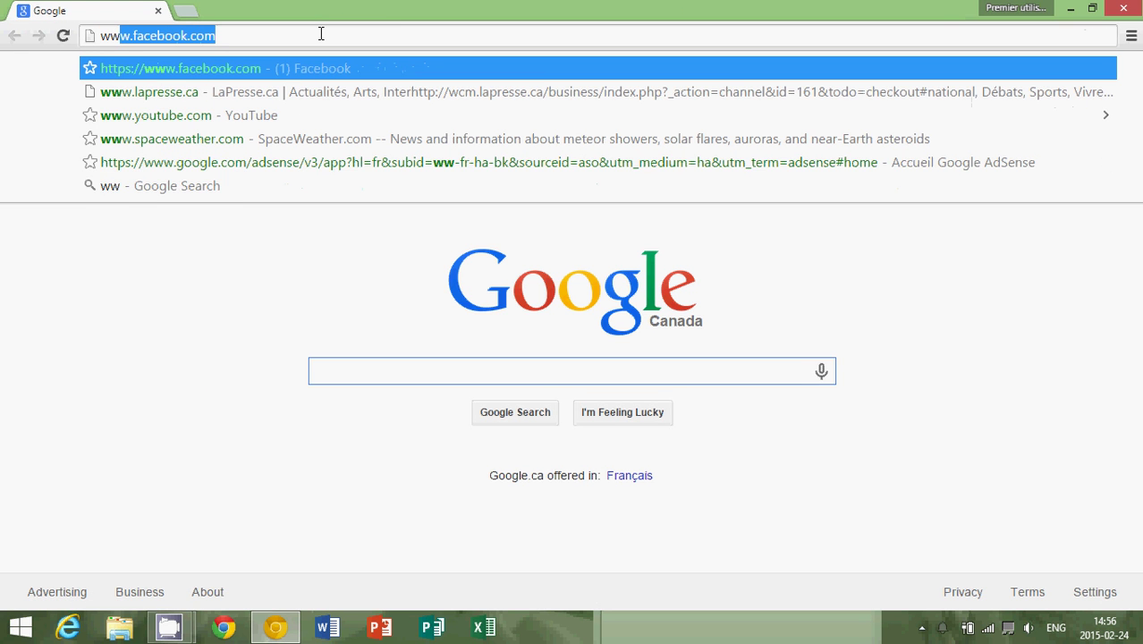
type("w.malwarebytes.org")
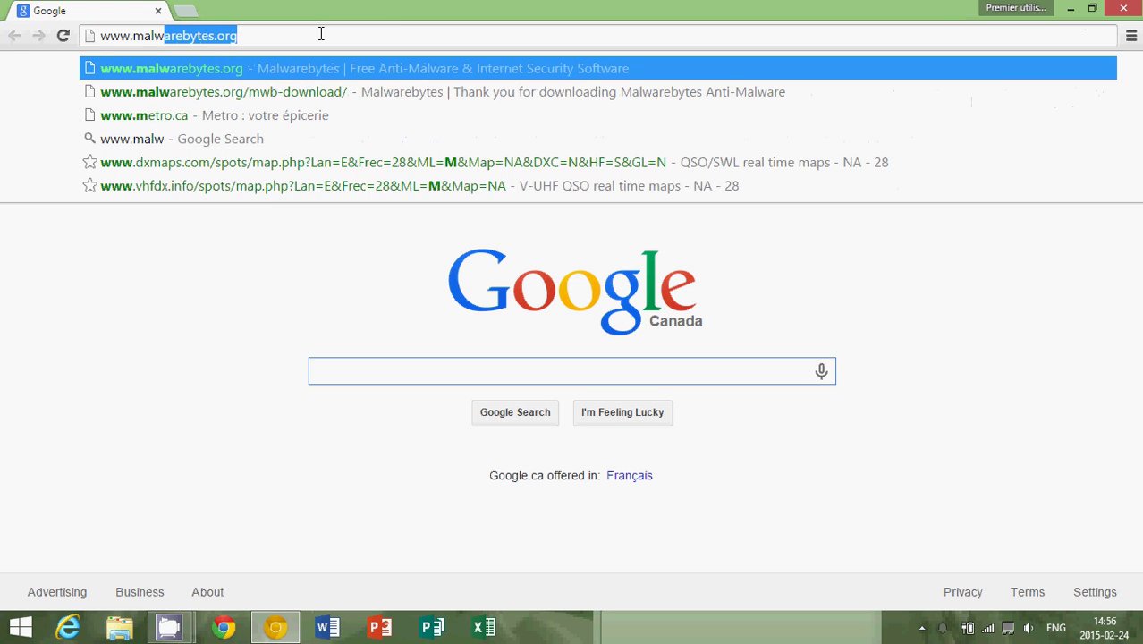
key("Return")
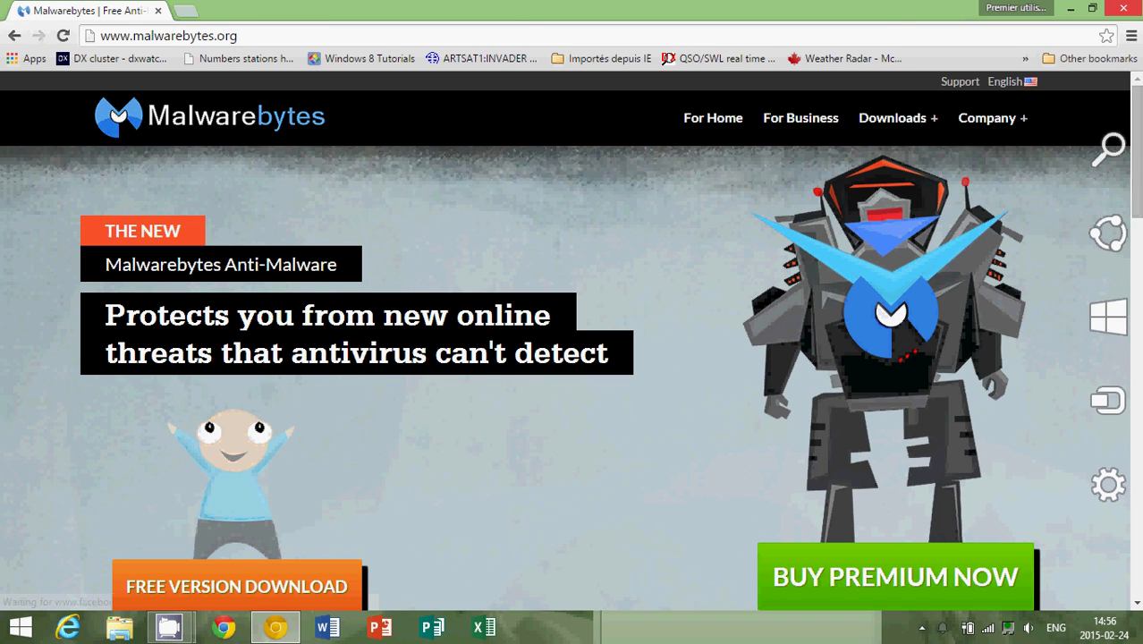
mouse_move(1138, 5)
left_click(1112, 161)
Search 'defender', start a Windows Defender quick scan, and bring Chrome back to front
type("defender")
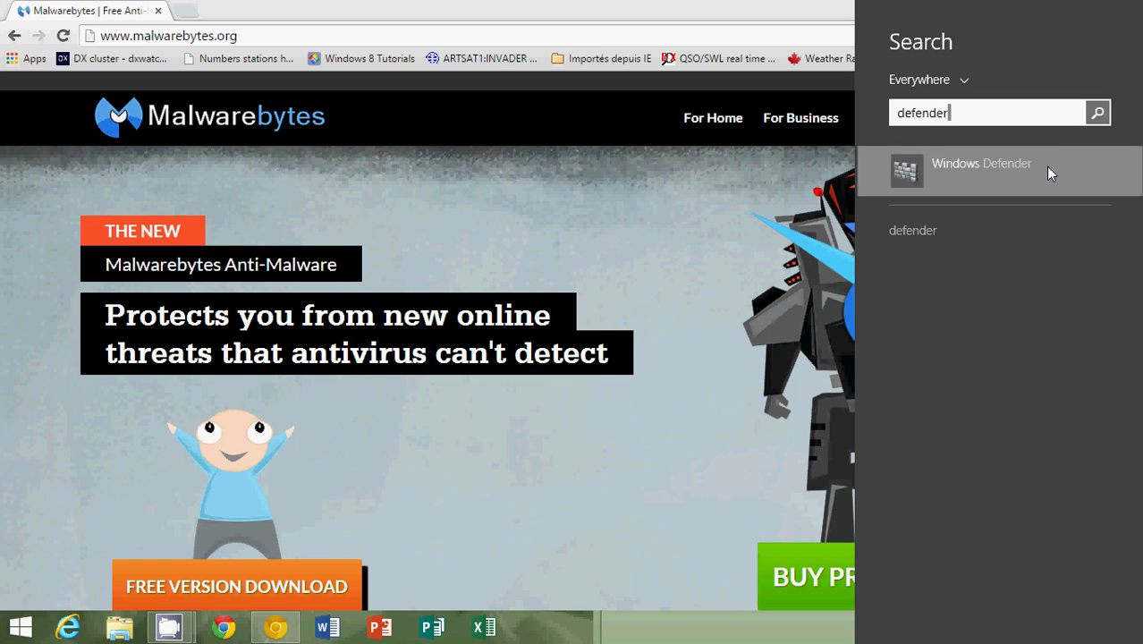
left_click(1110, 163)
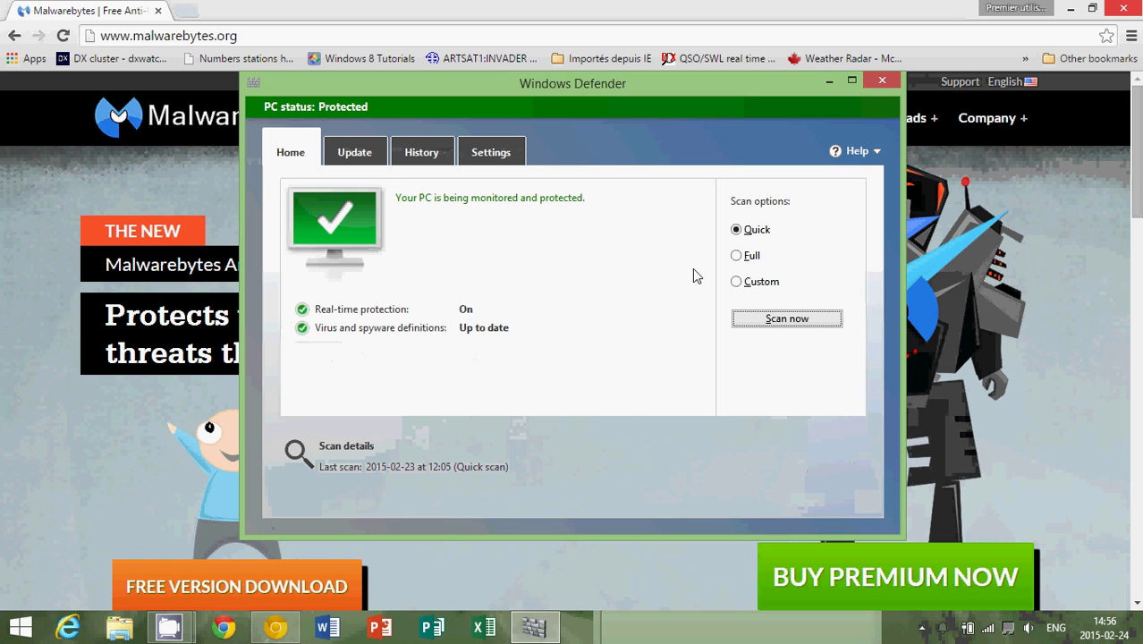
left_click(773, 325)
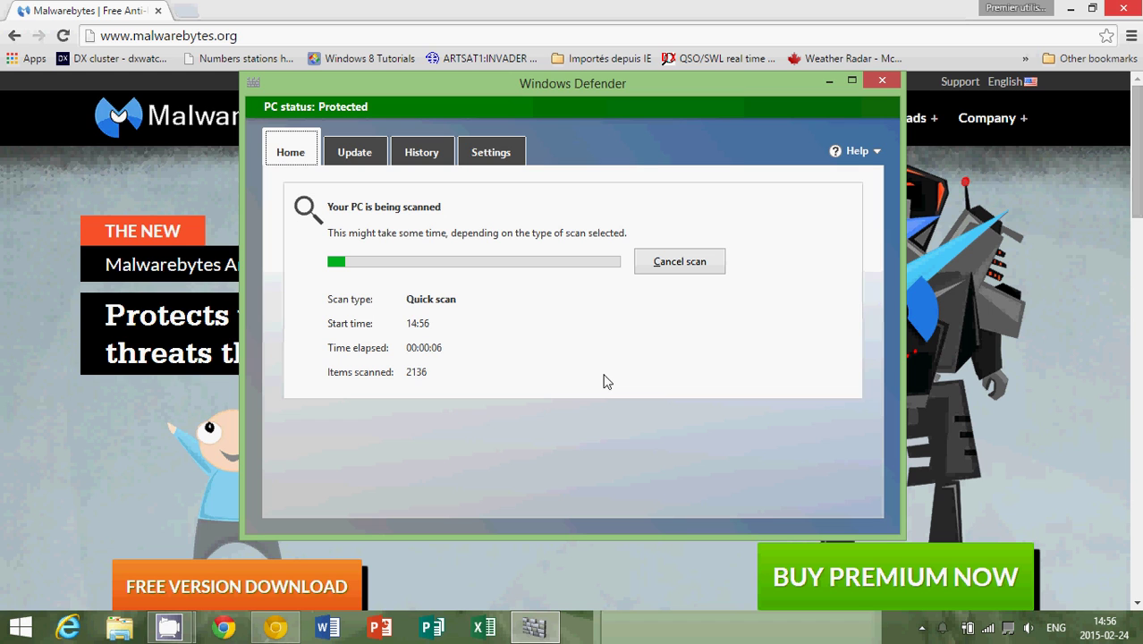
left_click(743, 12)
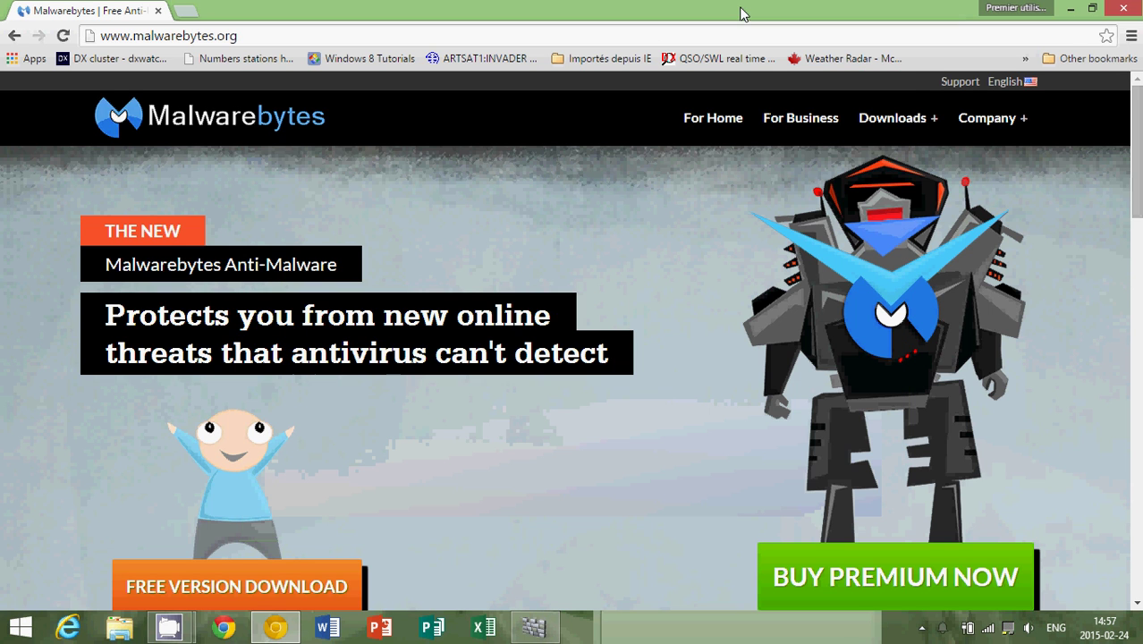
Open the free Anti-Malware download page, browse the free vs Premium comparison, then minimize Chrome
left_click(260, 28)
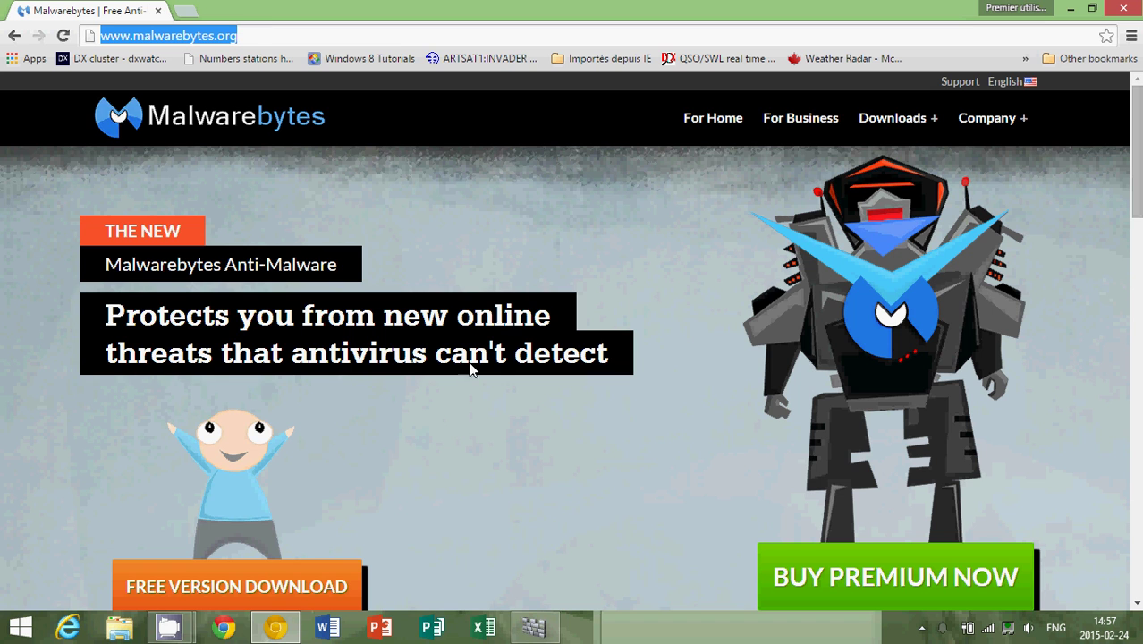
left_click(304, 598)
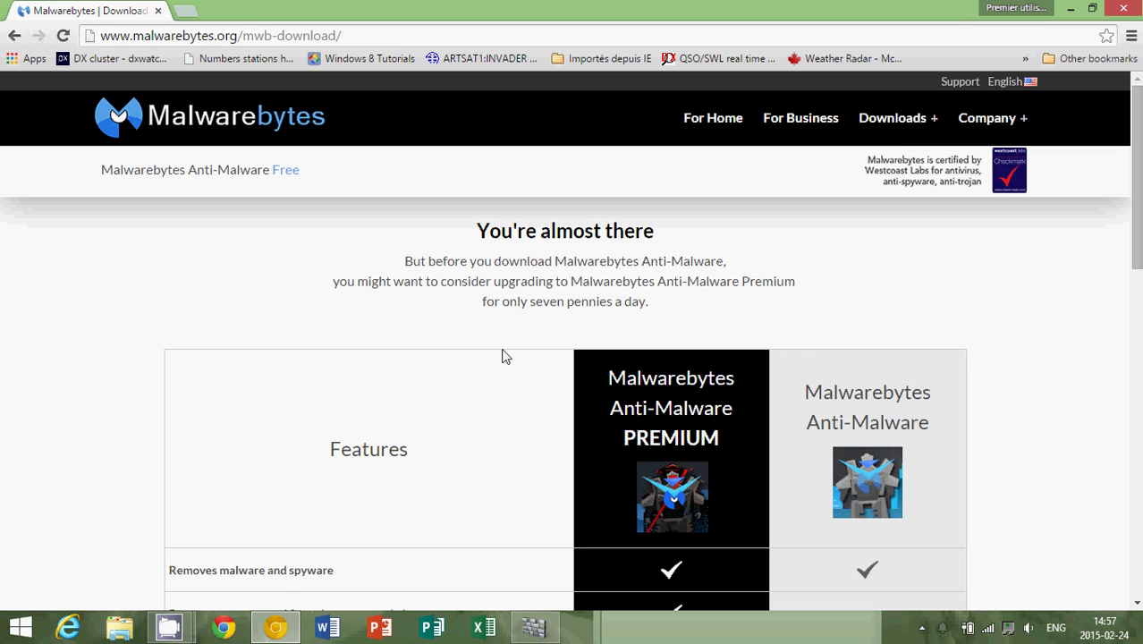
scroll(524, 241, "down", 3)
scroll(524, 240, "down", 2)
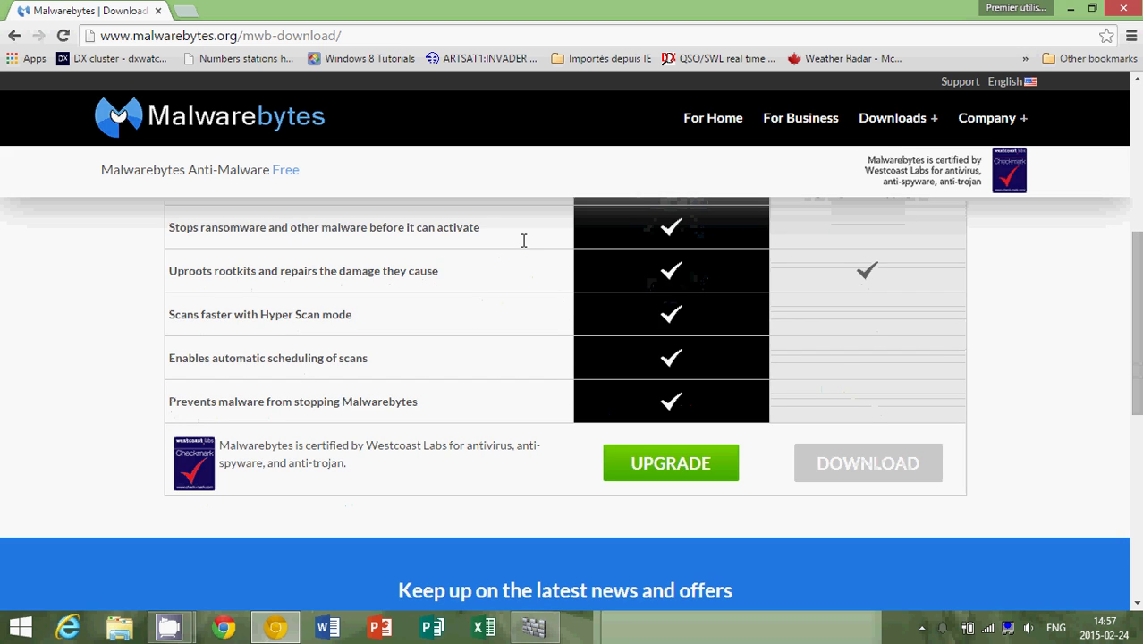
scroll(524, 241, "up", 5)
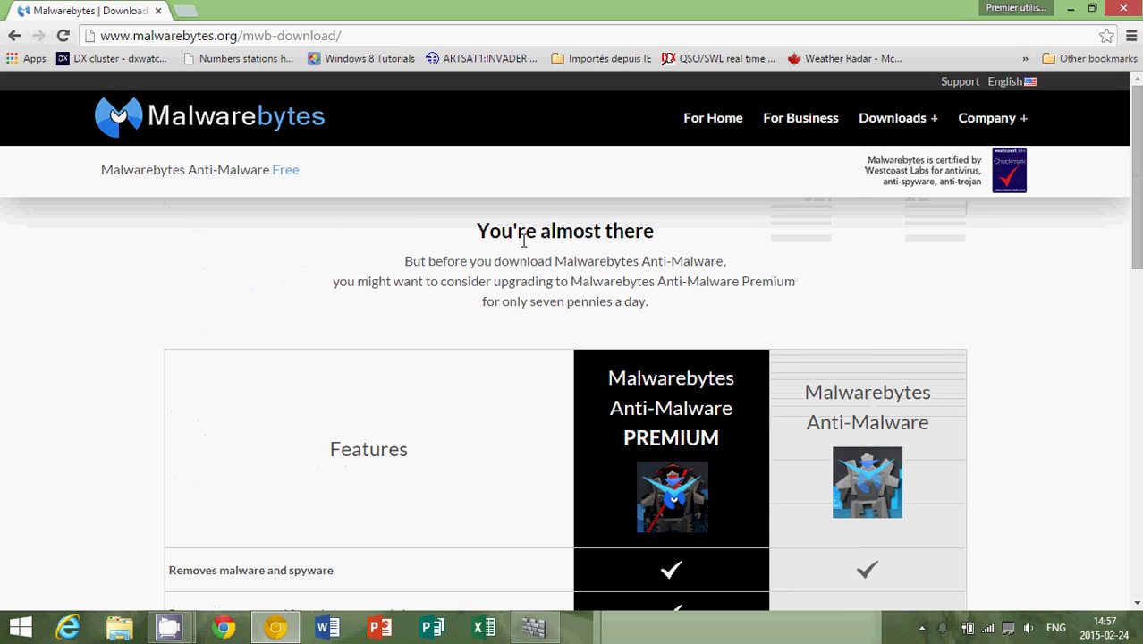
scroll(809, 327, "down", 1)
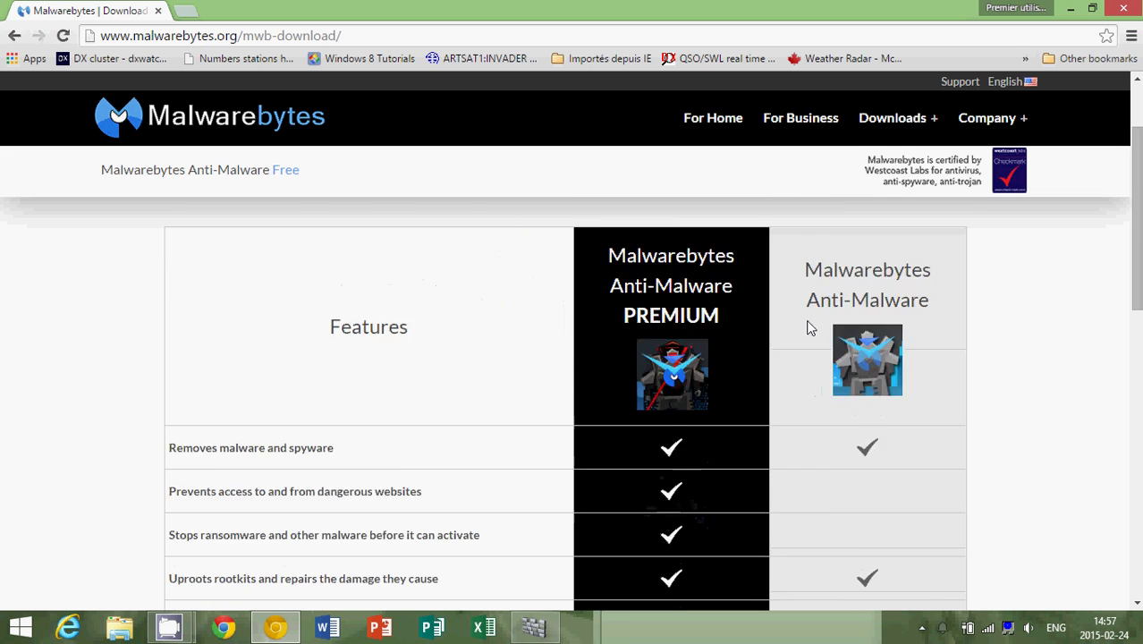
scroll(809, 327, "down", 4)
scroll(799, 365, "up", 5)
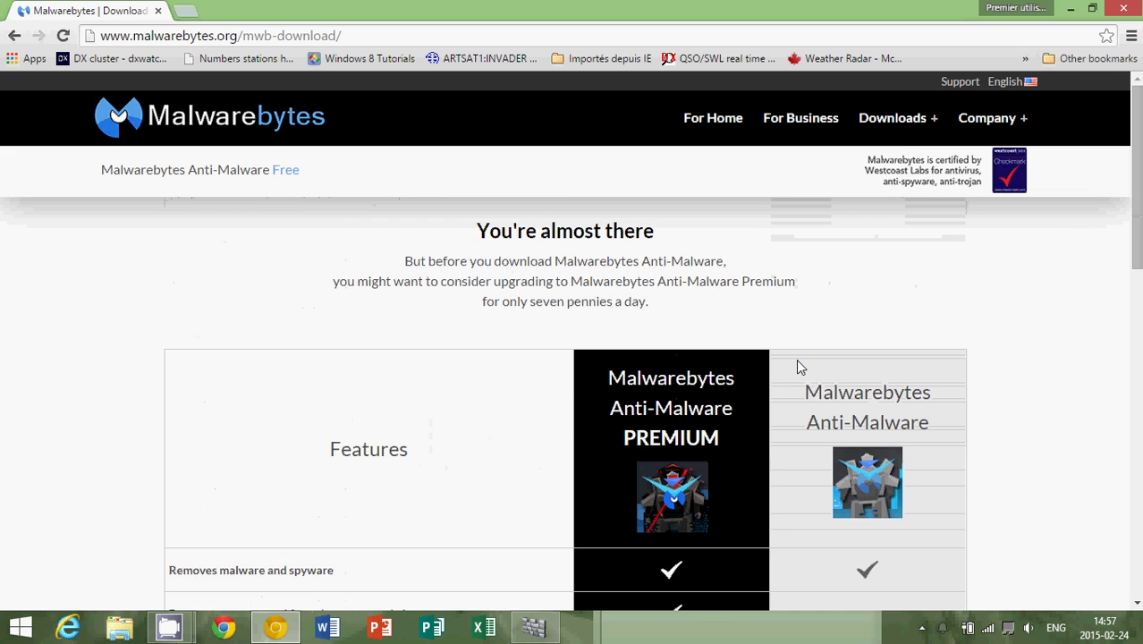
scroll(865, 470, "down", 4)
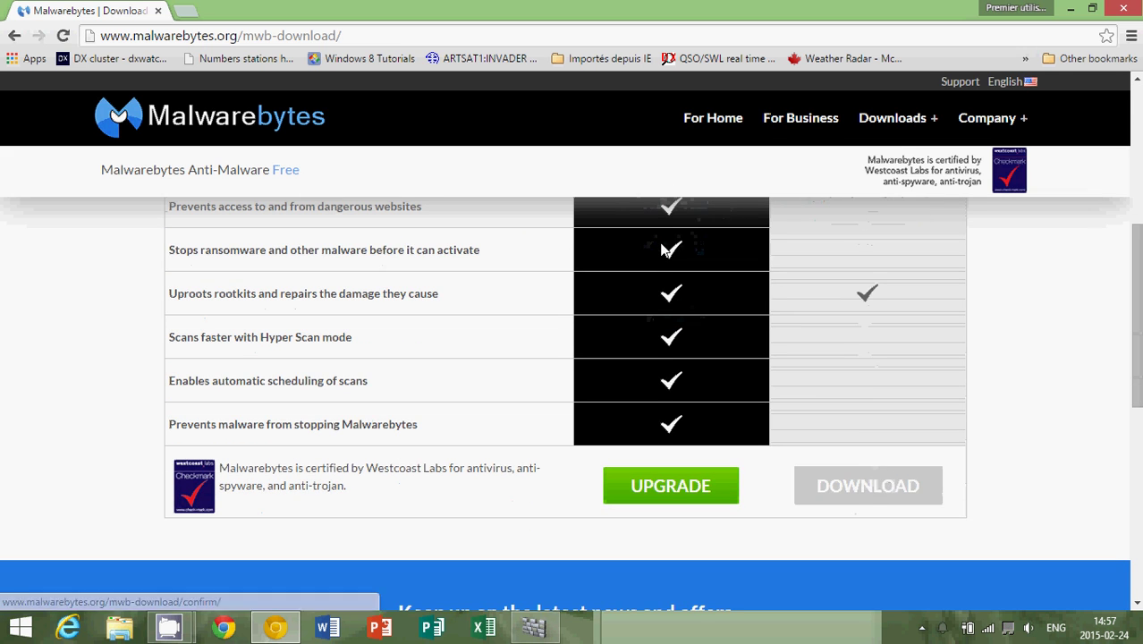
scroll(666, 250, "up", 4)
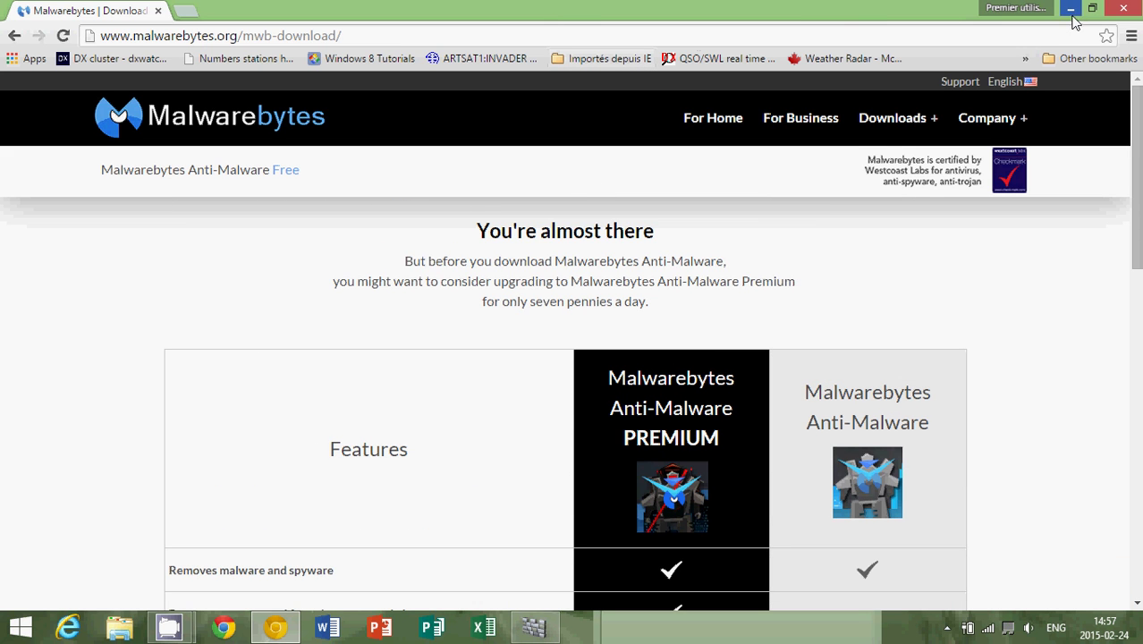
left_click(1123, 11)
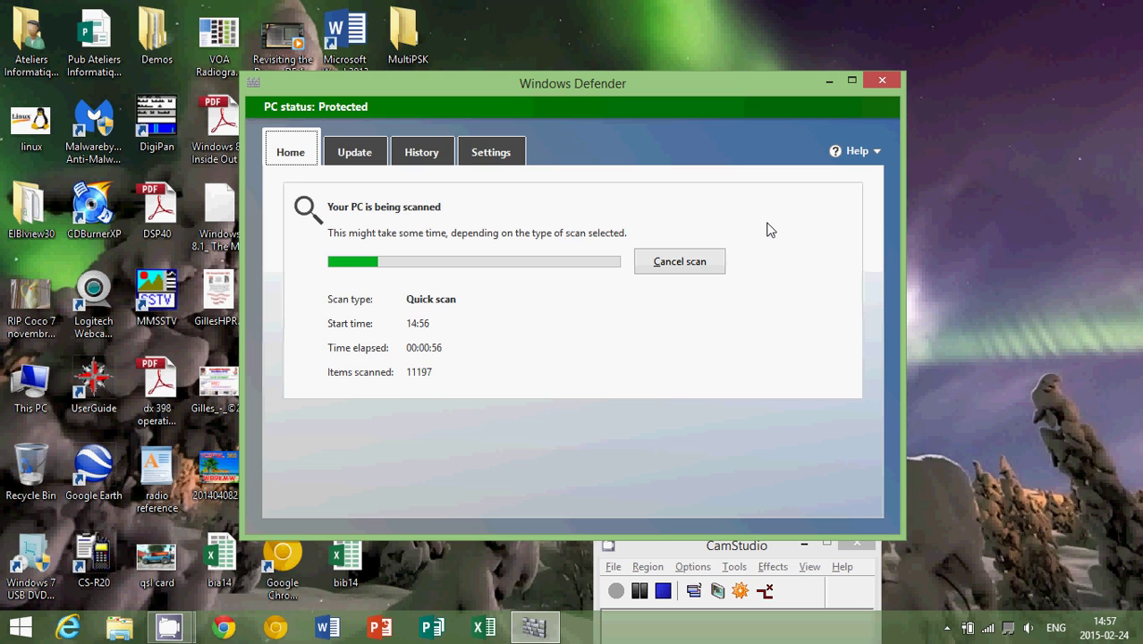
Close Windows Defender and confirm cancelling the running quick scan
left_click(883, 81)
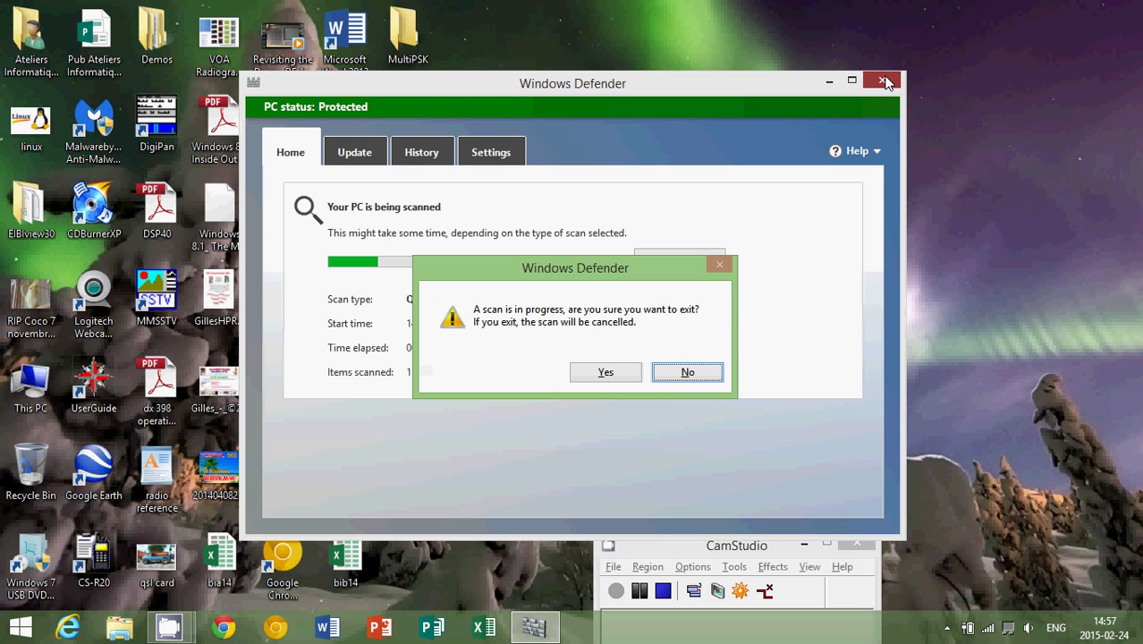
left_click(612, 374)
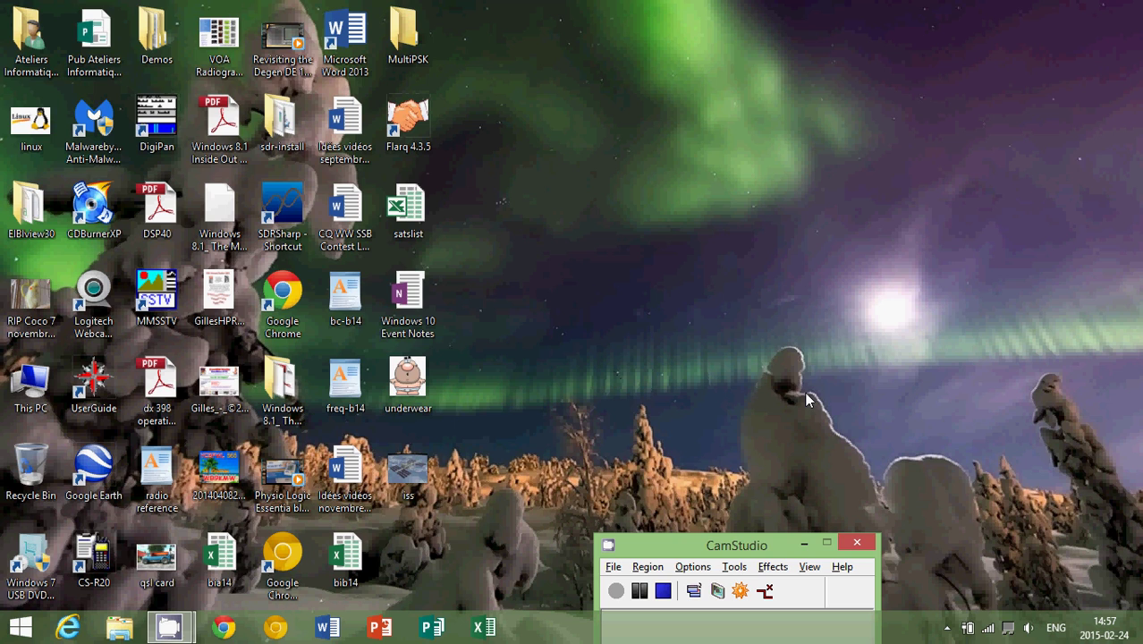
Return to the Windows 8.1 Start screen with the Windows key
key("super")
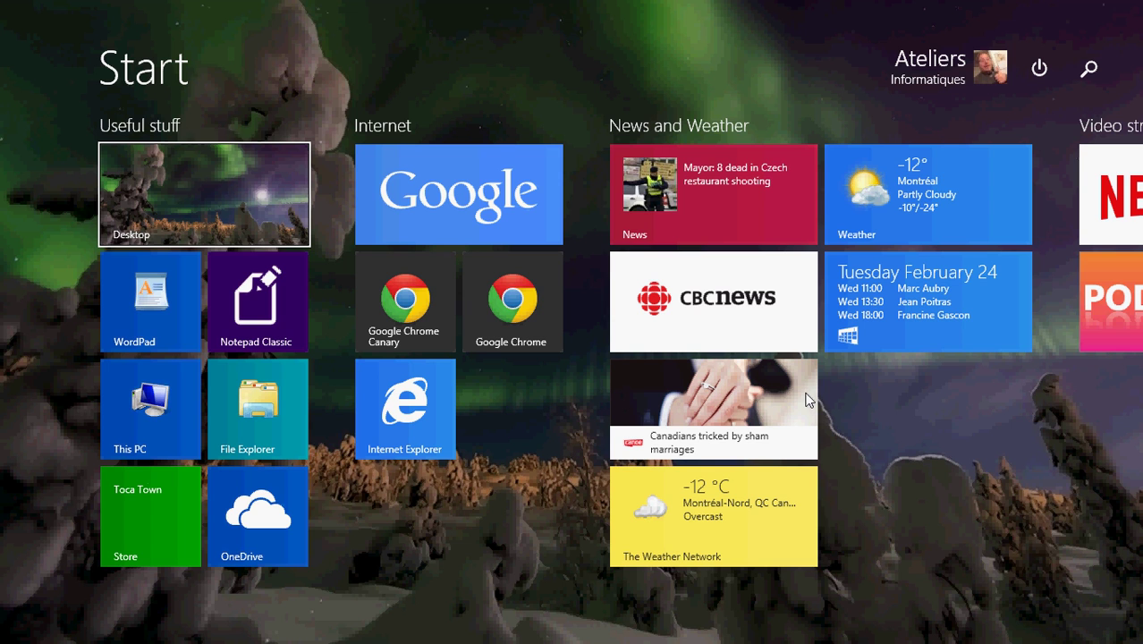
Search for 'refresh' and open 'Refresh your PC without affecting your files'
left_click(1088, 72)
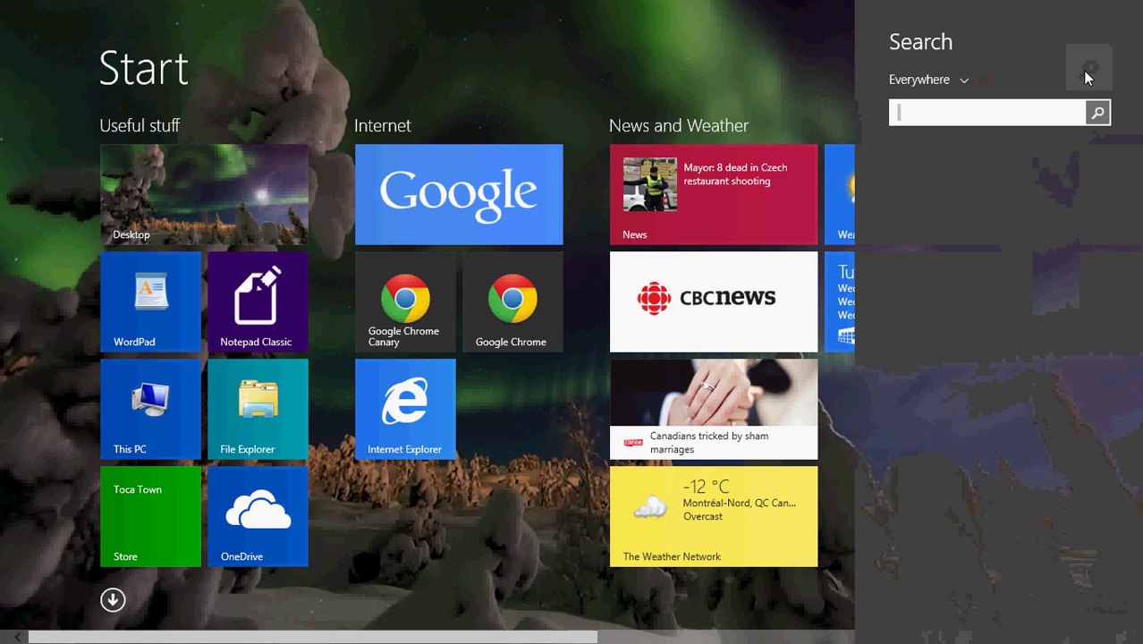
type("refresh")
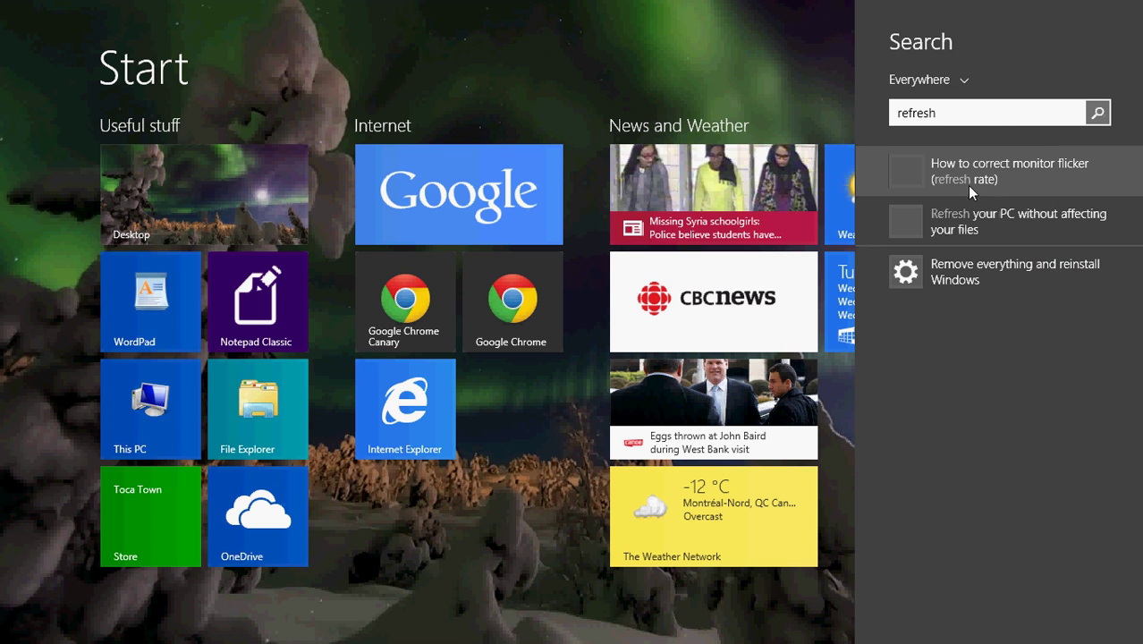
left_click(971, 231)
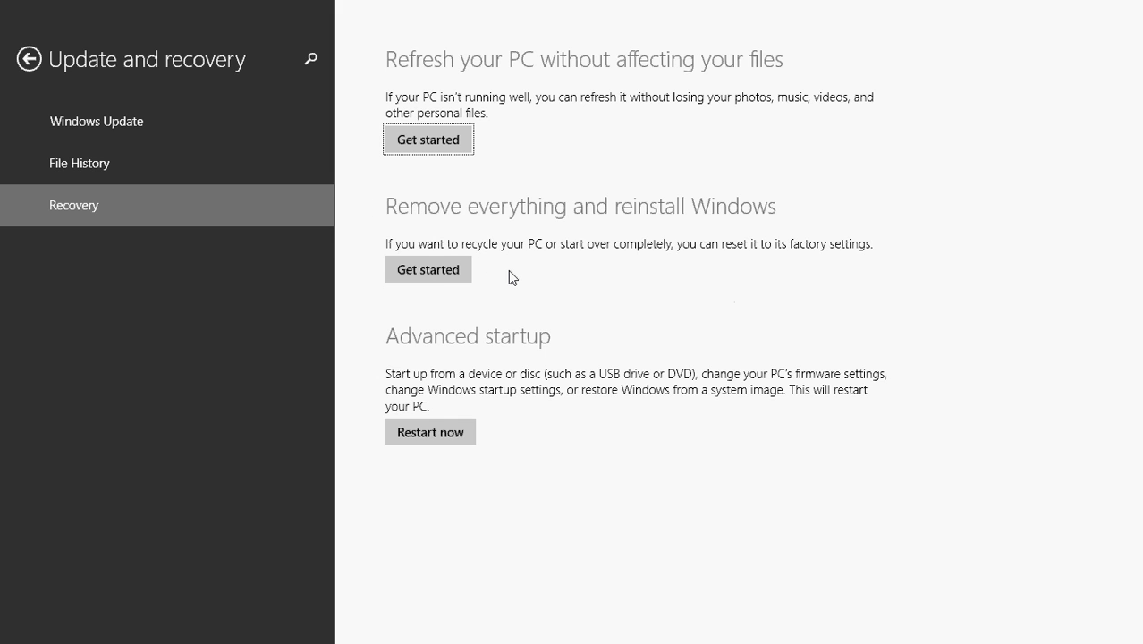
Close PC settings from its title bar after reviewing the Recovery options
mouse_move(805, 8)
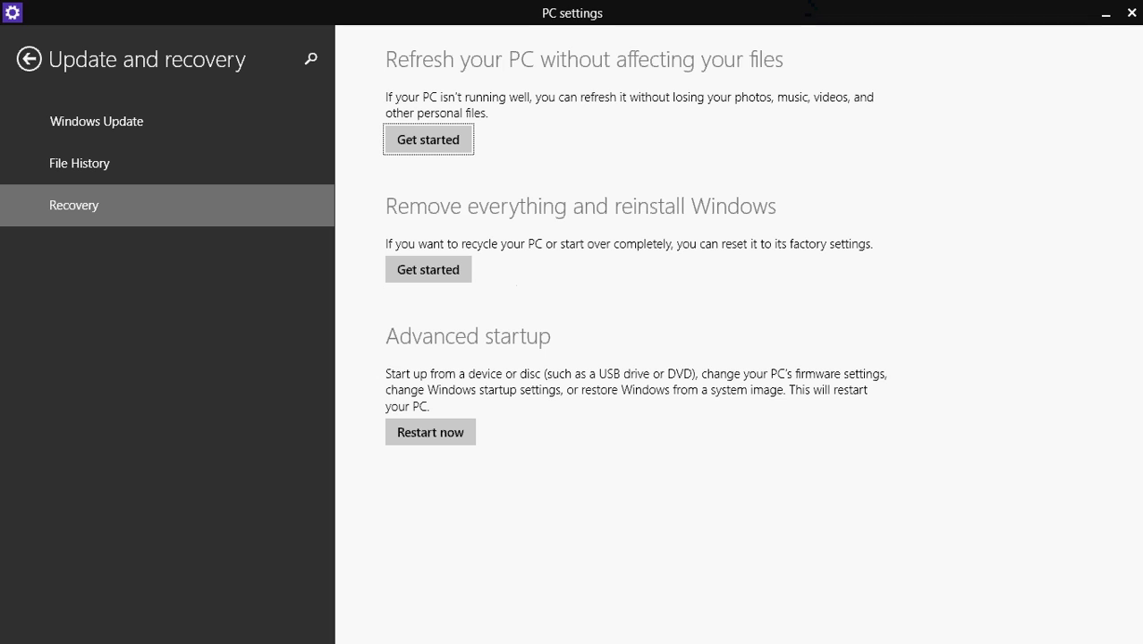
mouse_move(1138, 7)
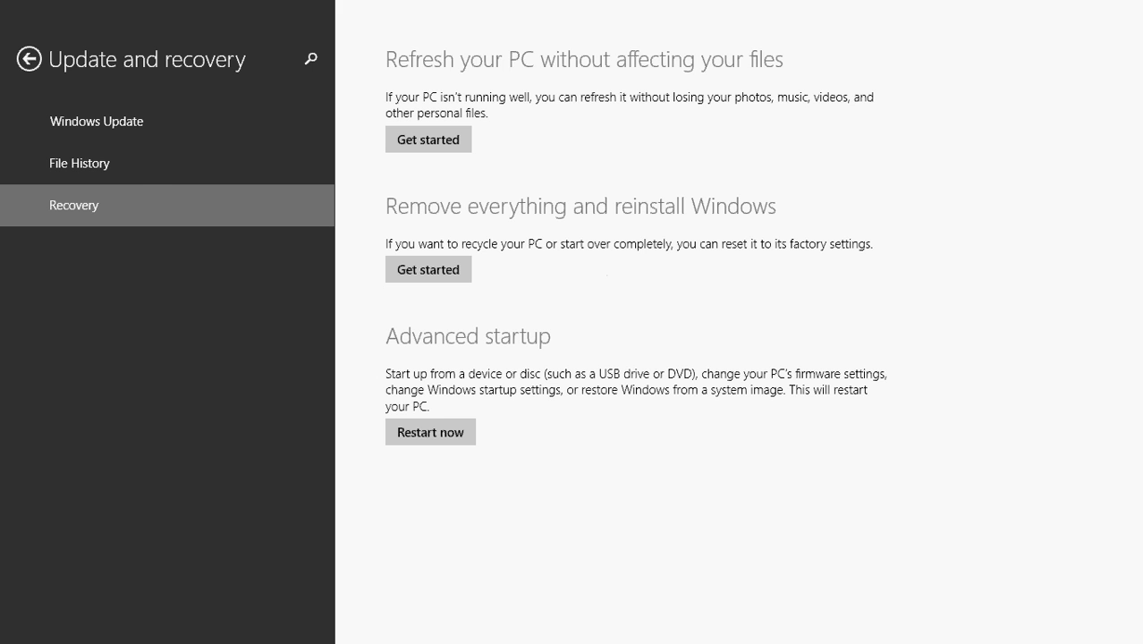
left_click(1138, 16)
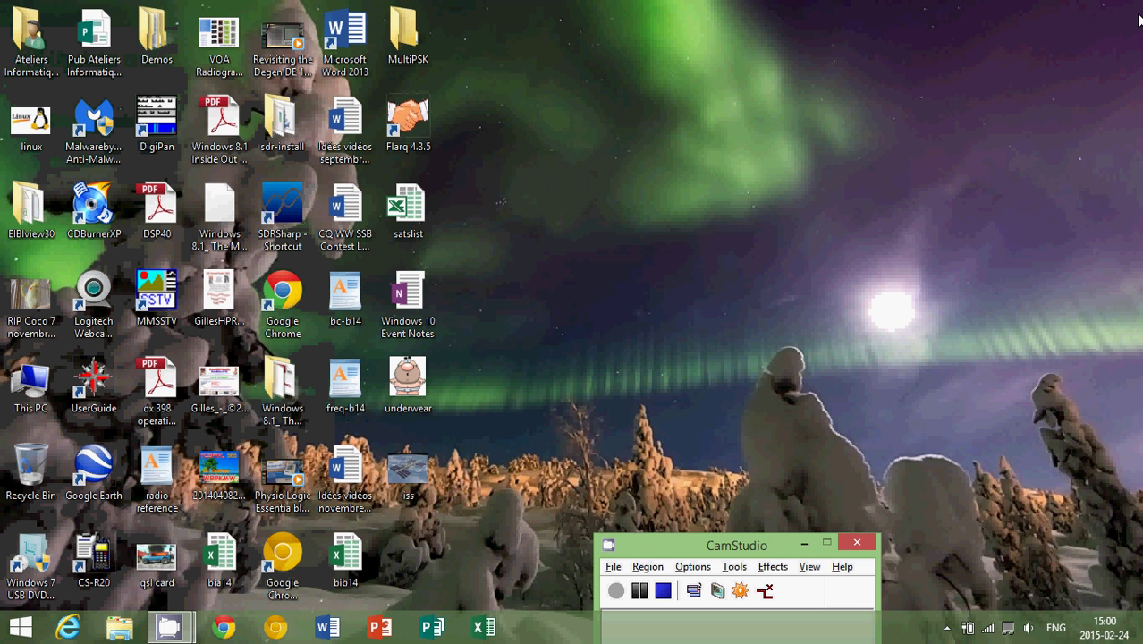
key("super")
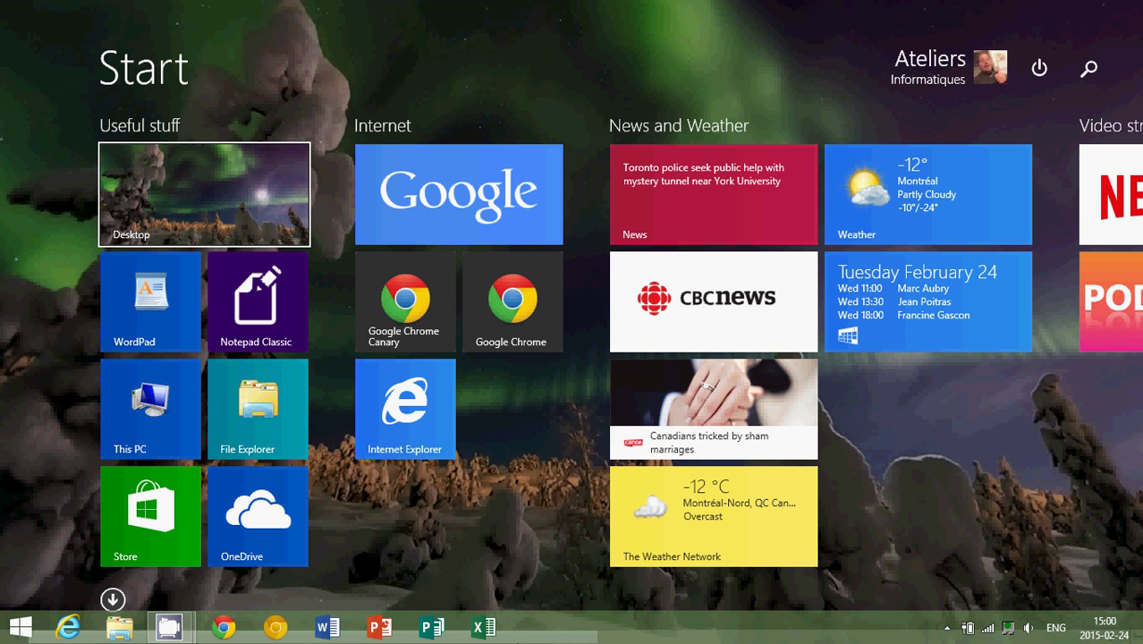
left_click(180, 640)
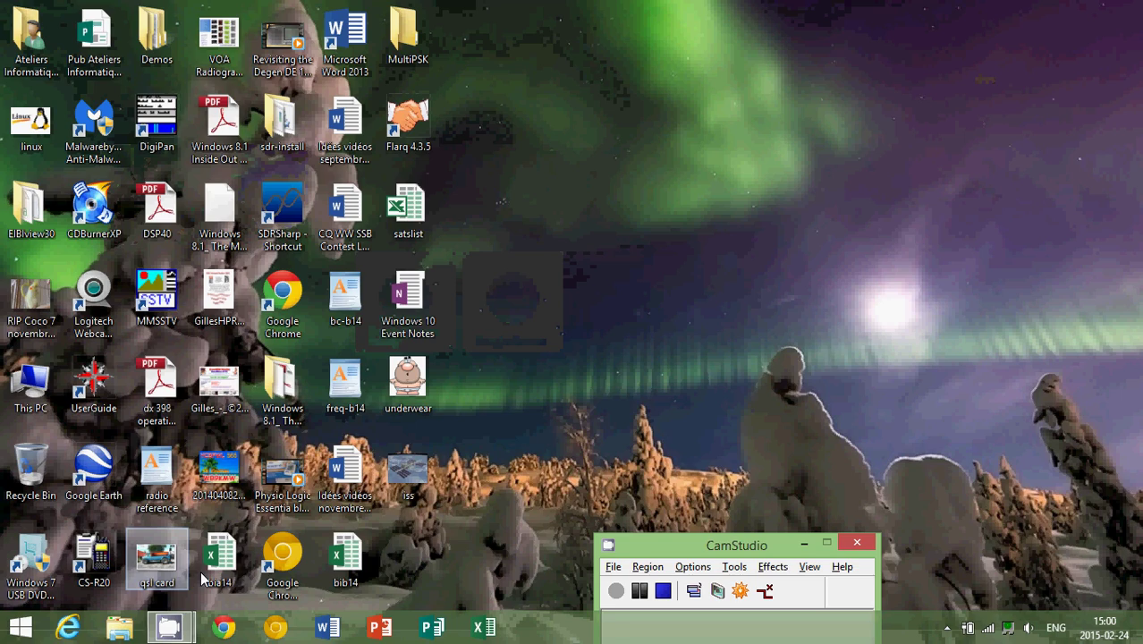